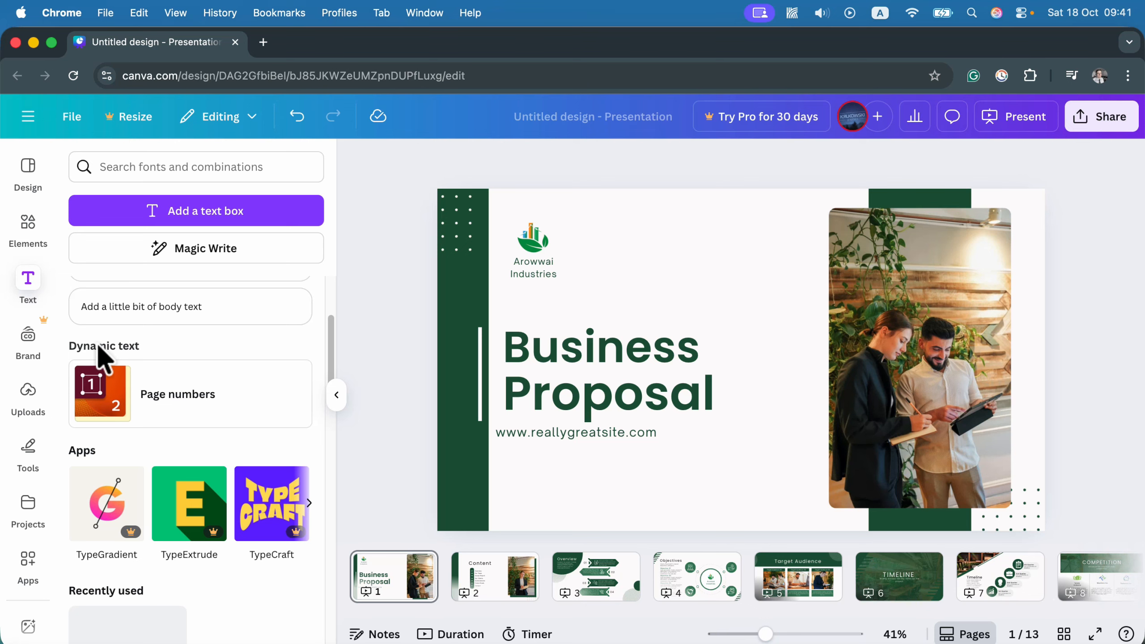
- Add page numbers to the presentation in the Page X of Y format
click(185, 396)
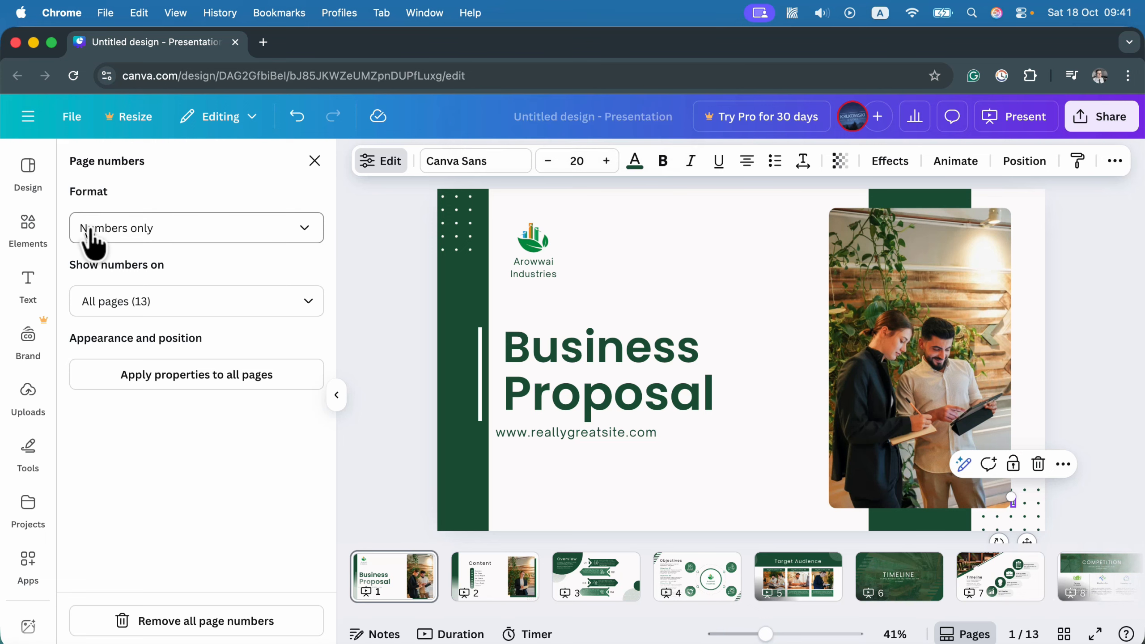
click(183, 232)
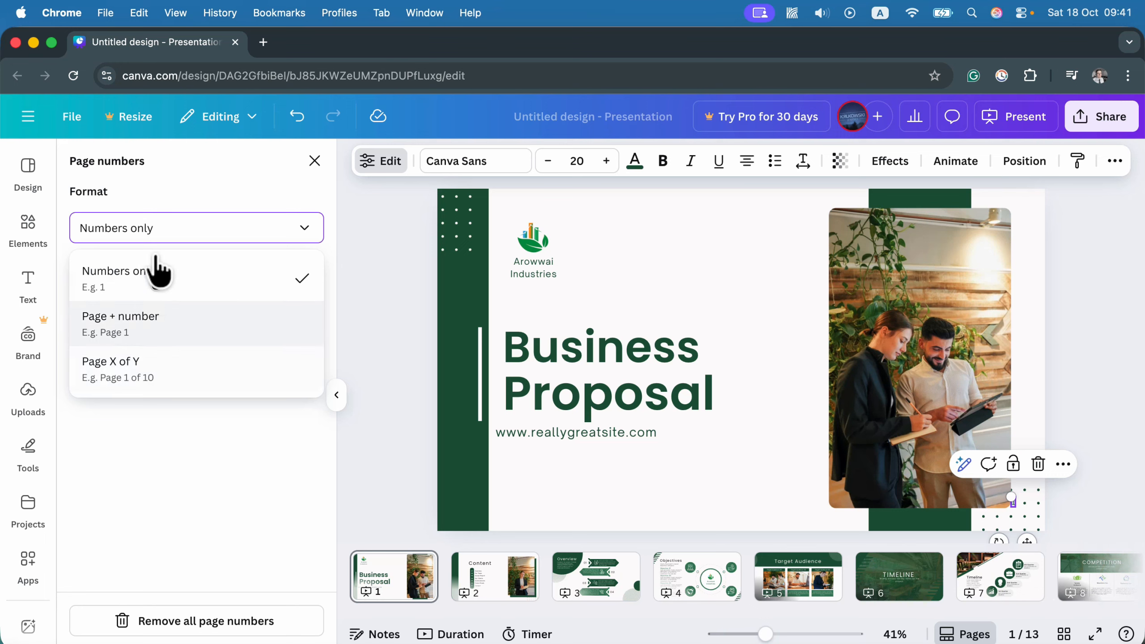
click(159, 369)
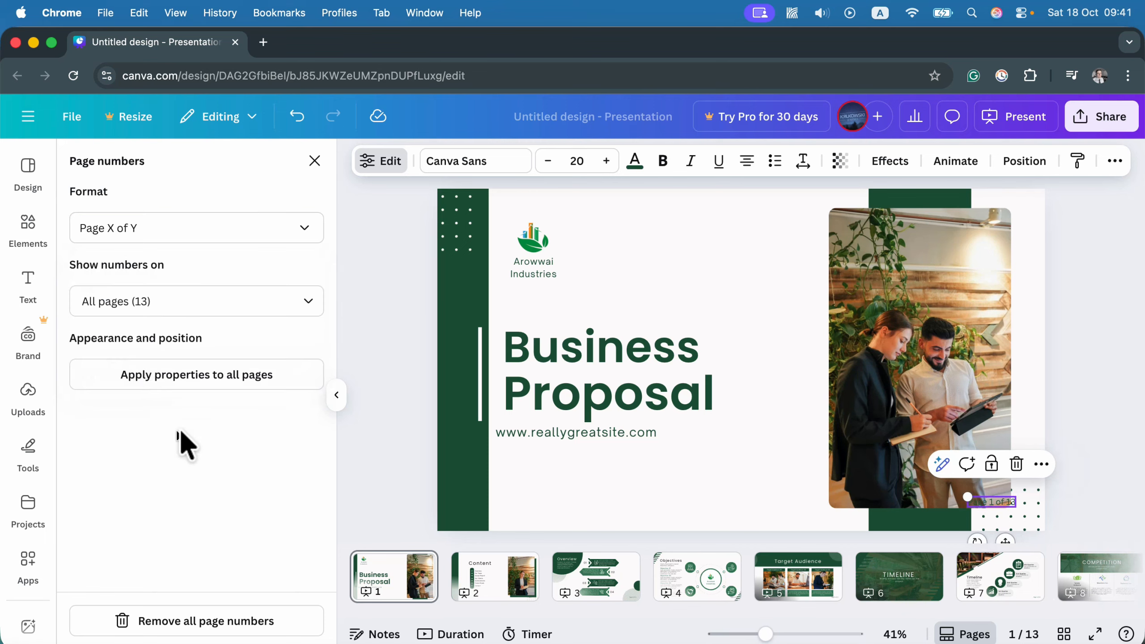
- Exclude page 1 from the page numbering so that numbers show on pages 2–13 only
click(249, 298)
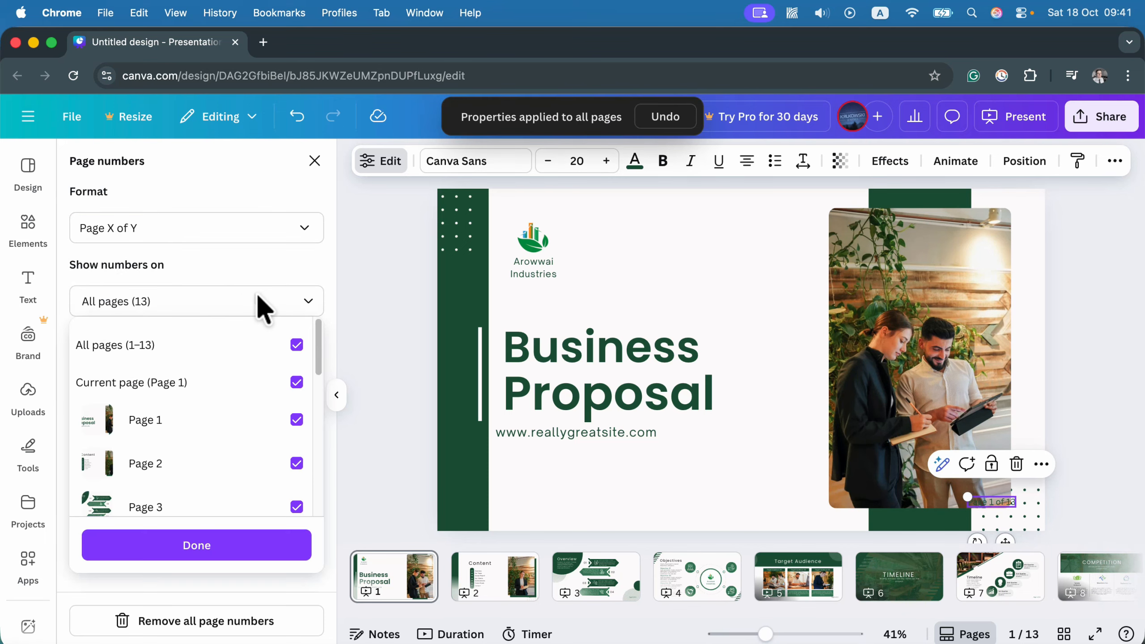
scroll(218, 439, down, 2)
scroll(226, 433, down, 5)
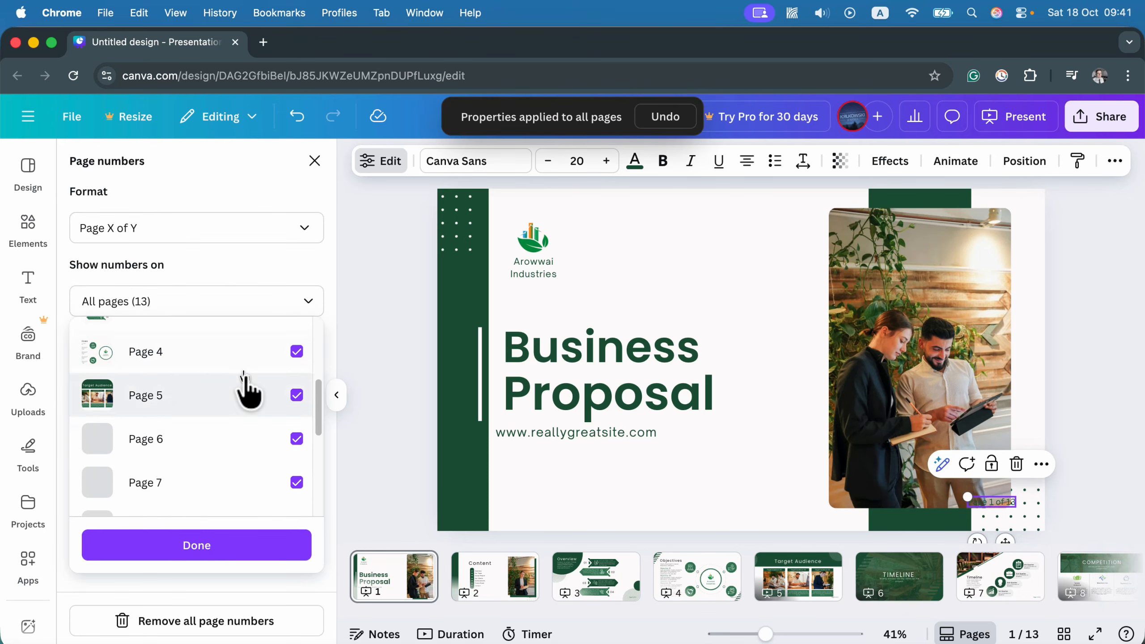
scroll(233, 455, up, 8)
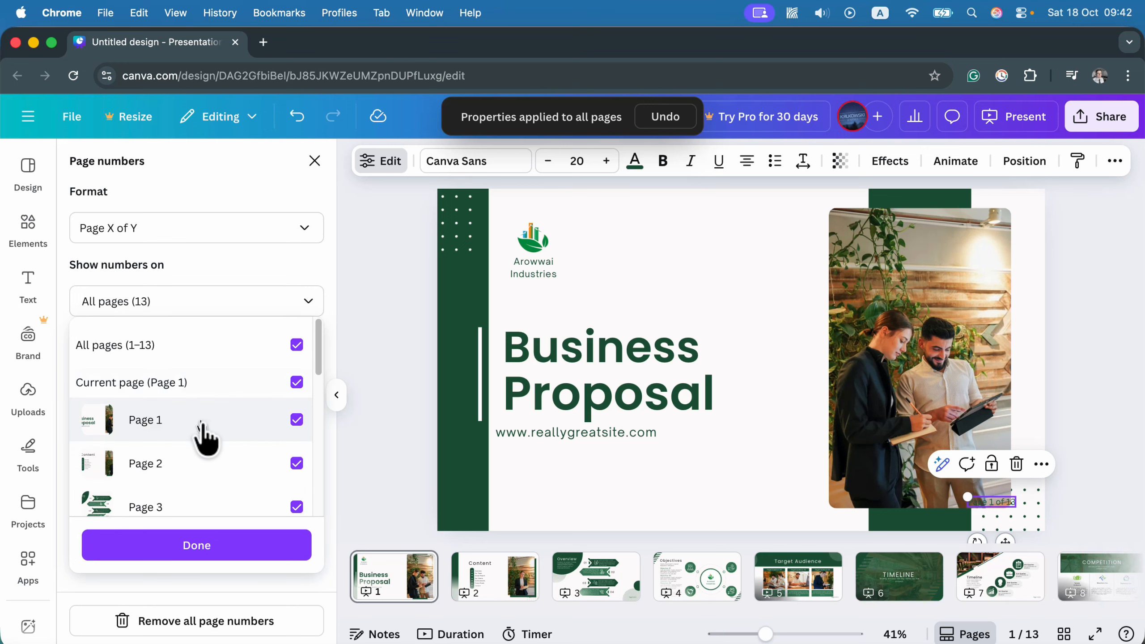
scroll(204, 440, down, 8)
scroll(252, 397, up, 8)
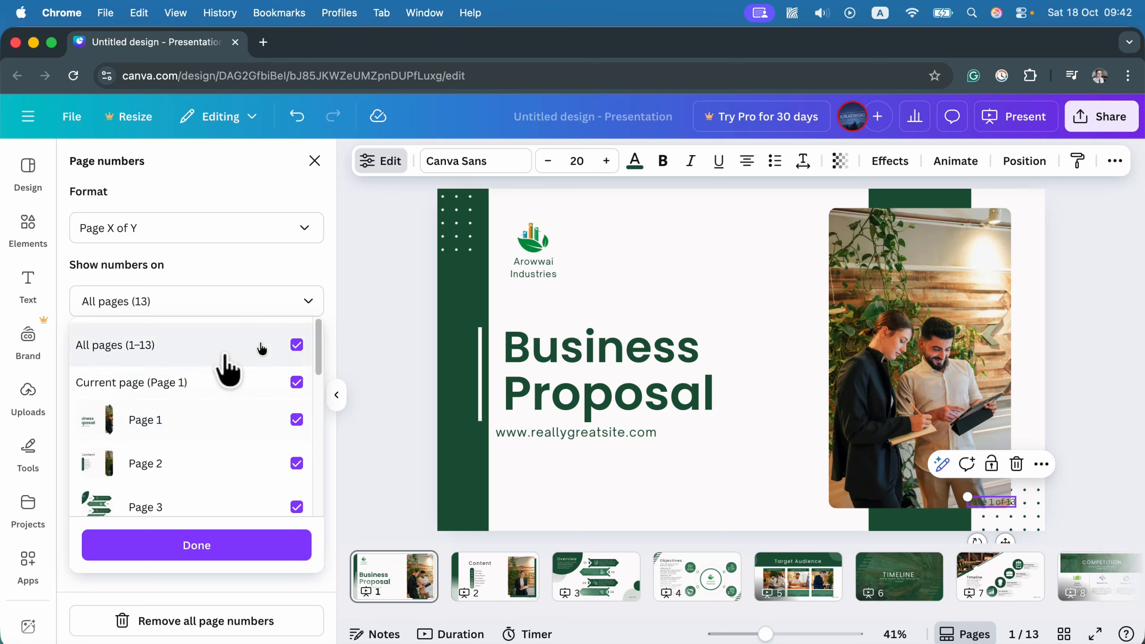
click(296, 420)
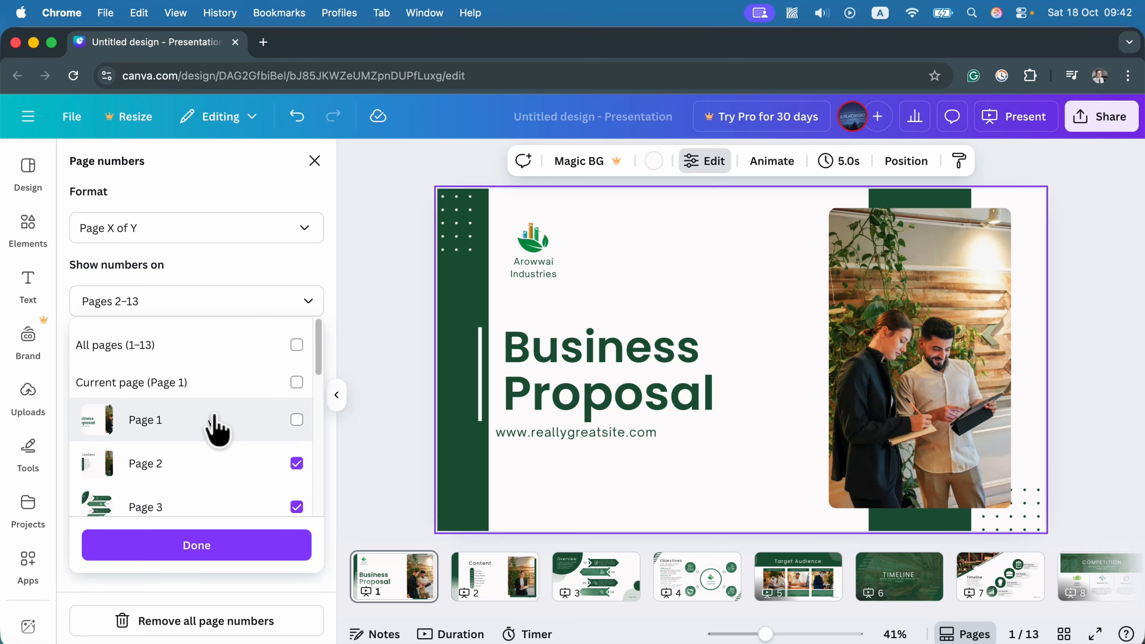
click(216, 542)
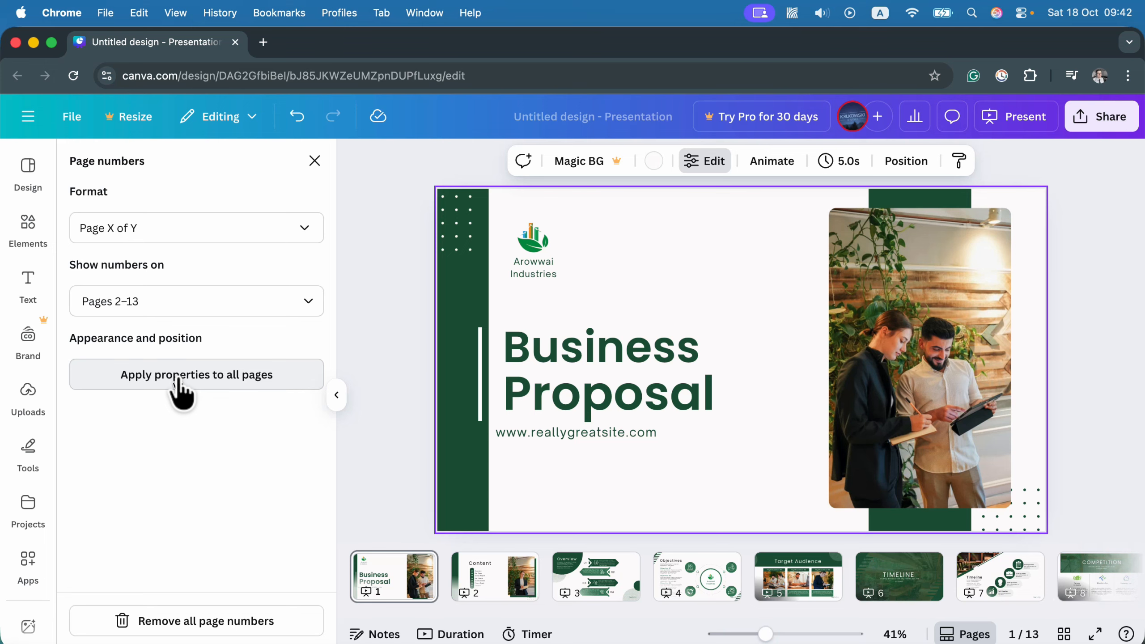
- Move the page number on page 2 to the bottom centre of the slide and colour it light gray (#bfbfbf)
click(488, 577)
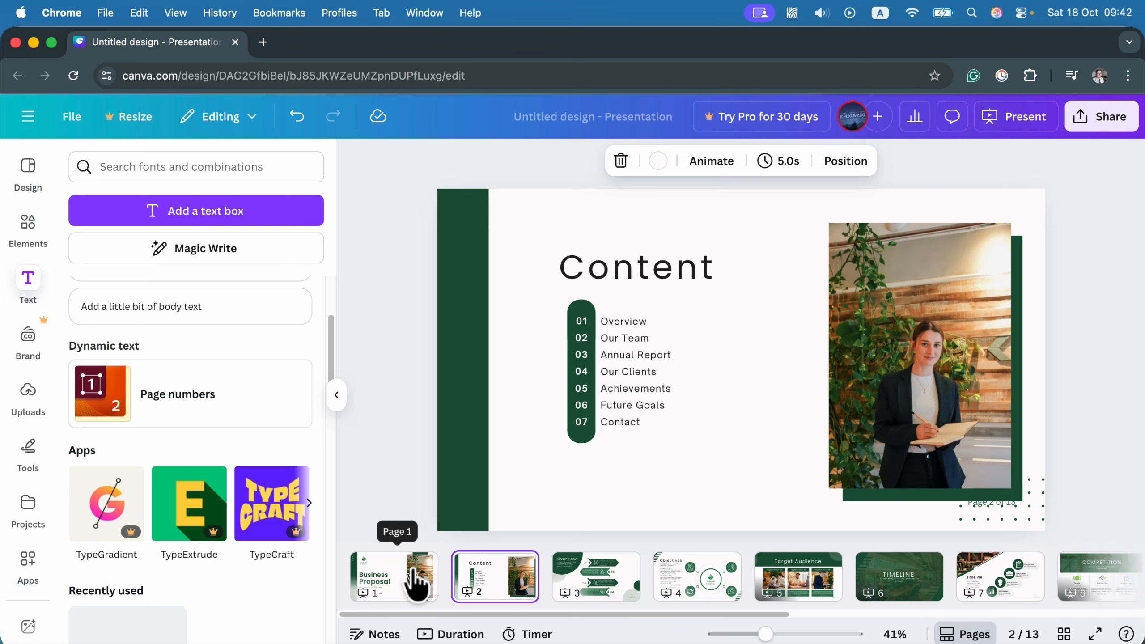
click(988, 501)
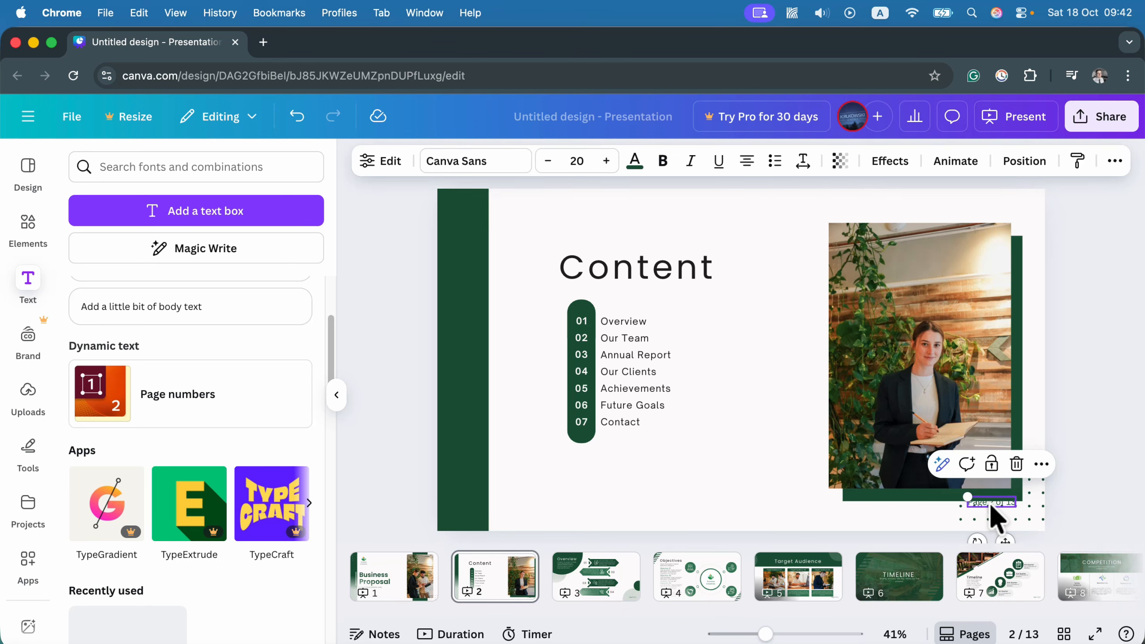
drag(986, 504, 741, 513)
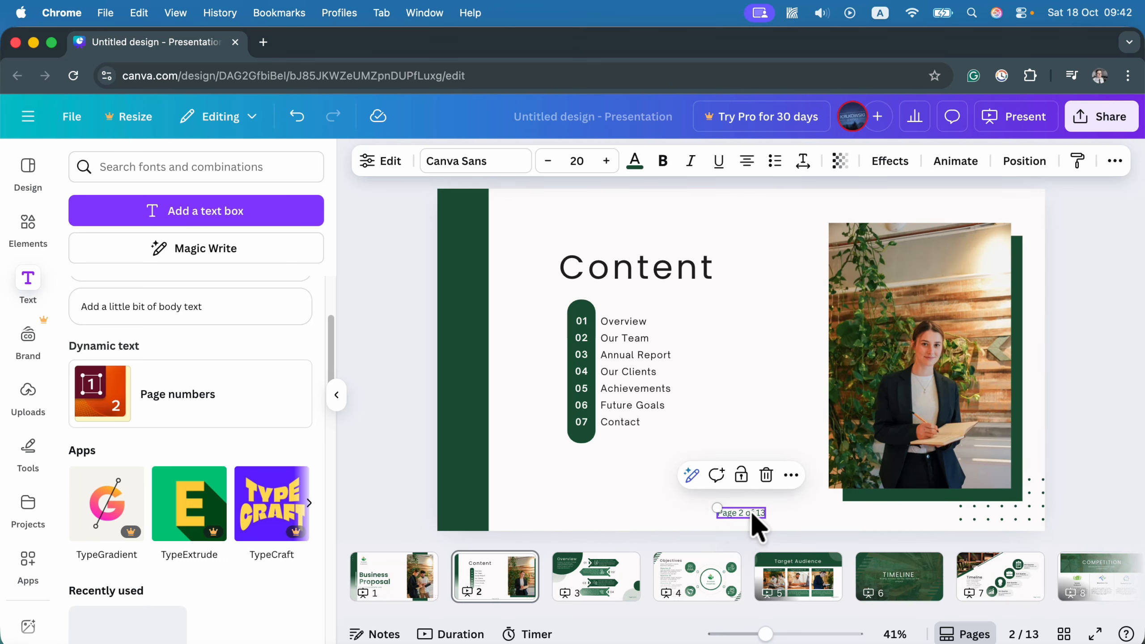
click(640, 168)
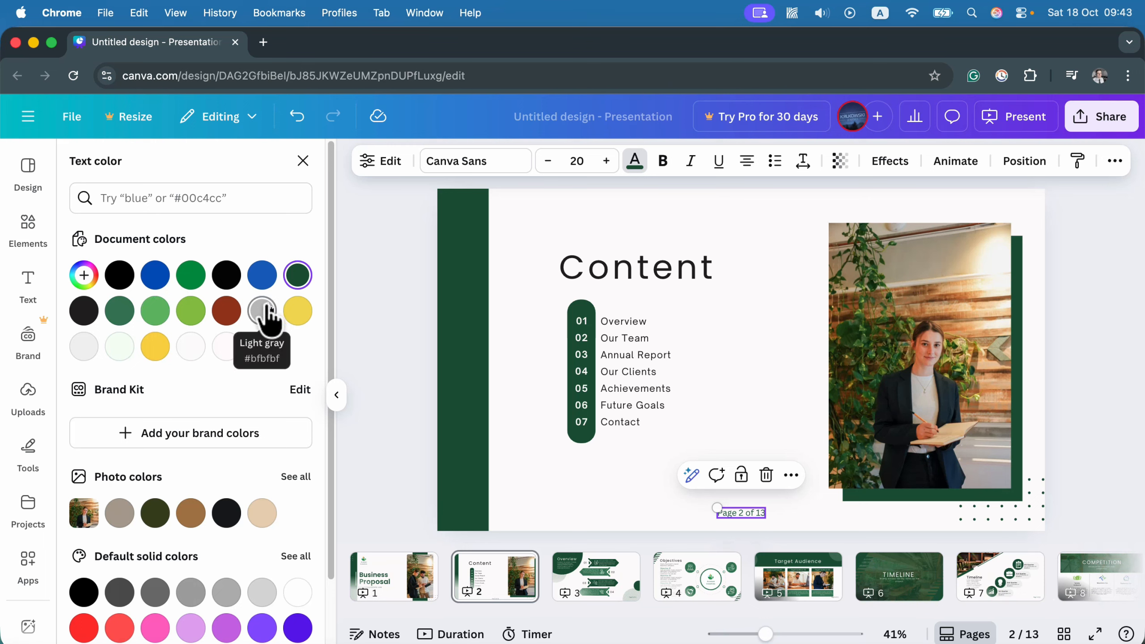
click(264, 315)
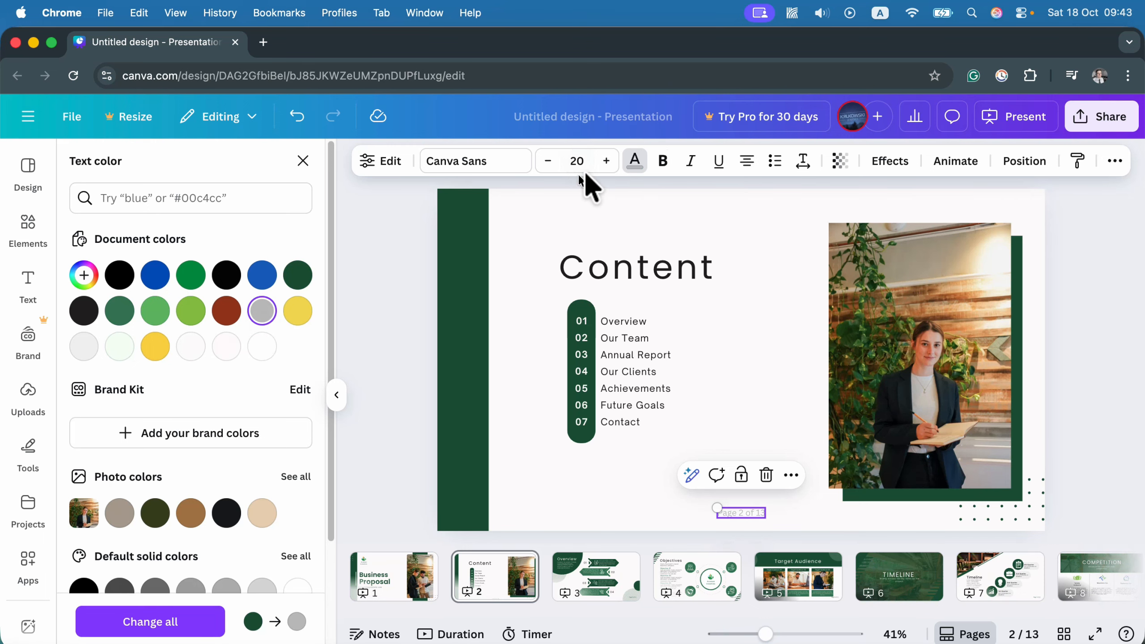
- Set the font size of the page number on page 2 to 25
click(607, 162)
click(607, 161)
click(607, 161)
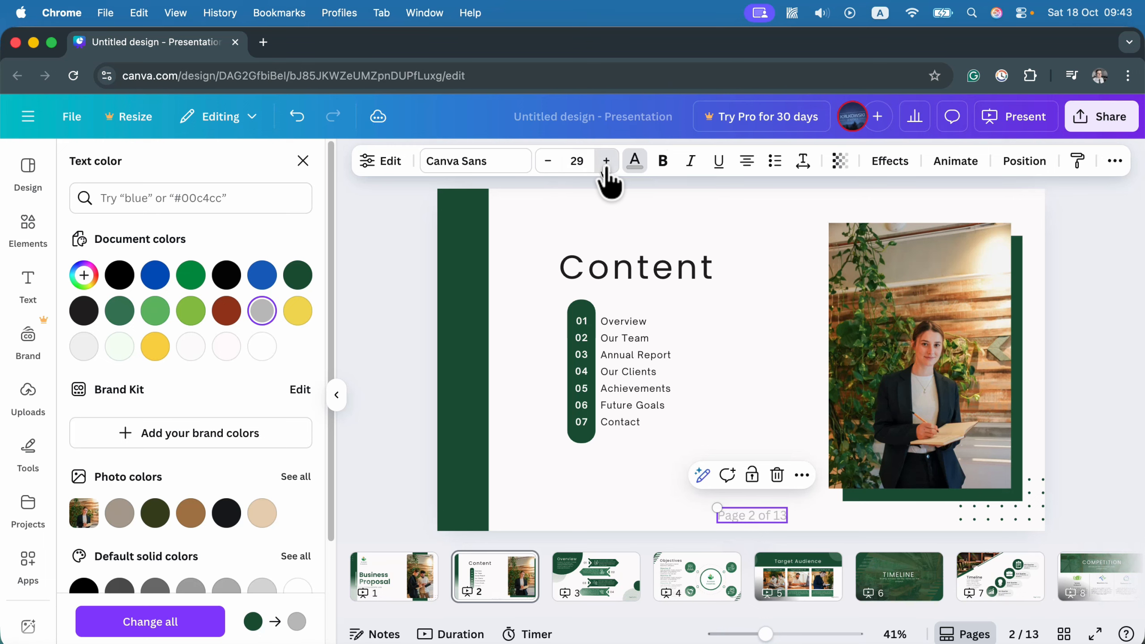
click(607, 166)
click(607, 166)
click(607, 166)
click(607, 166)
click(607, 166)
click(548, 161)
click(548, 162)
click(548, 162)
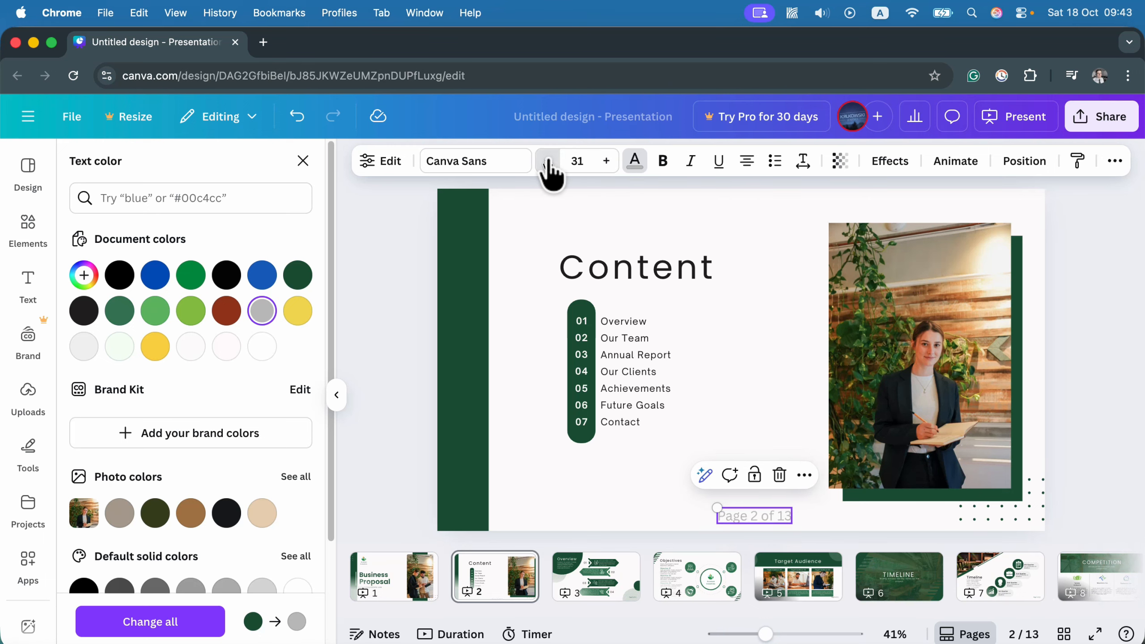
click(548, 162)
click(548, 161)
click(548, 161)
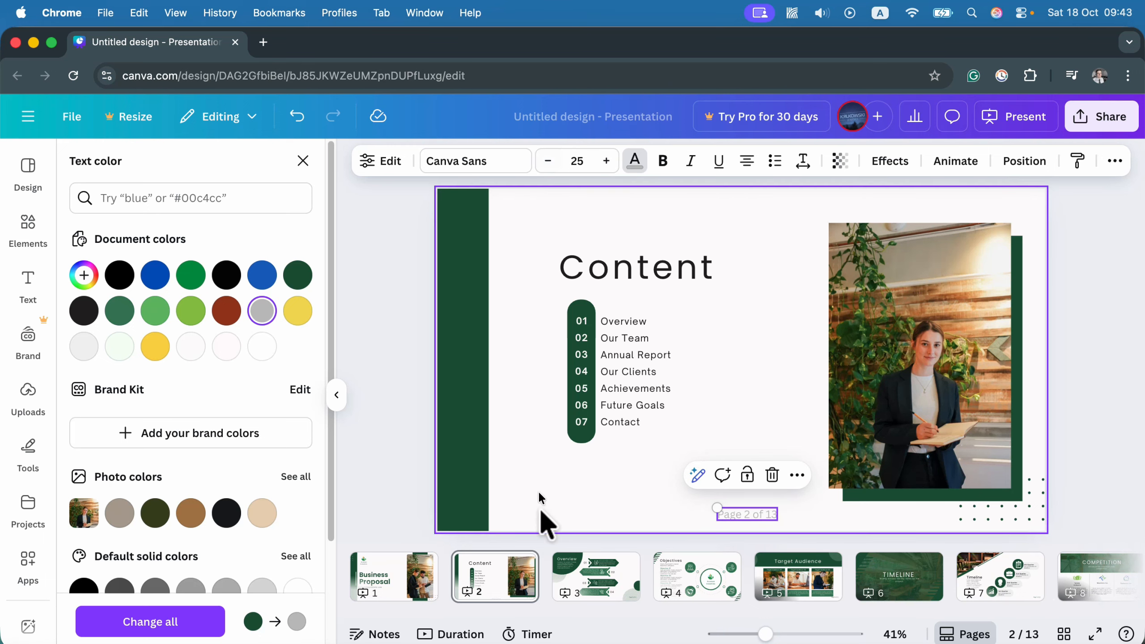
- Move the page number on page 3 to the bottom centre of the slide, below the fourth arrow
click(577, 584)
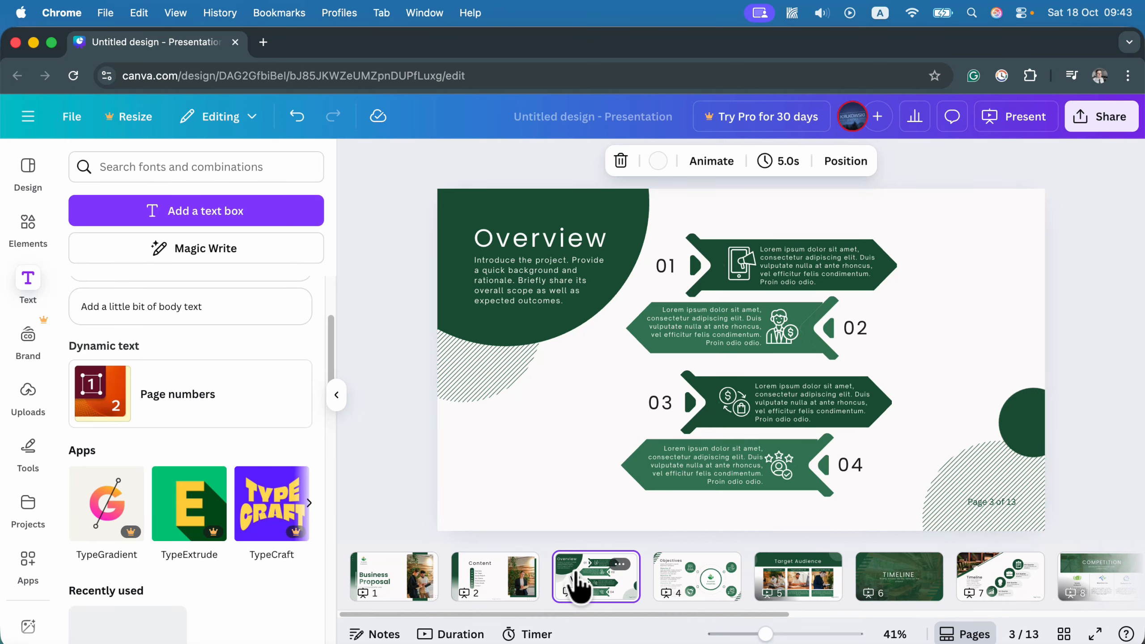
click(494, 582)
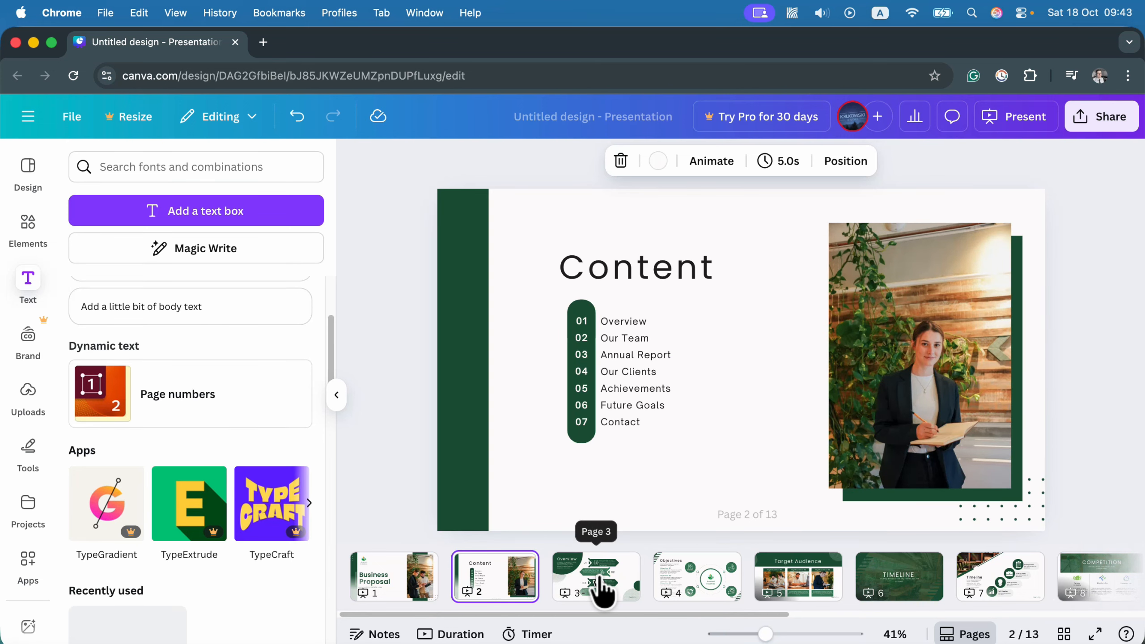
click(582, 586)
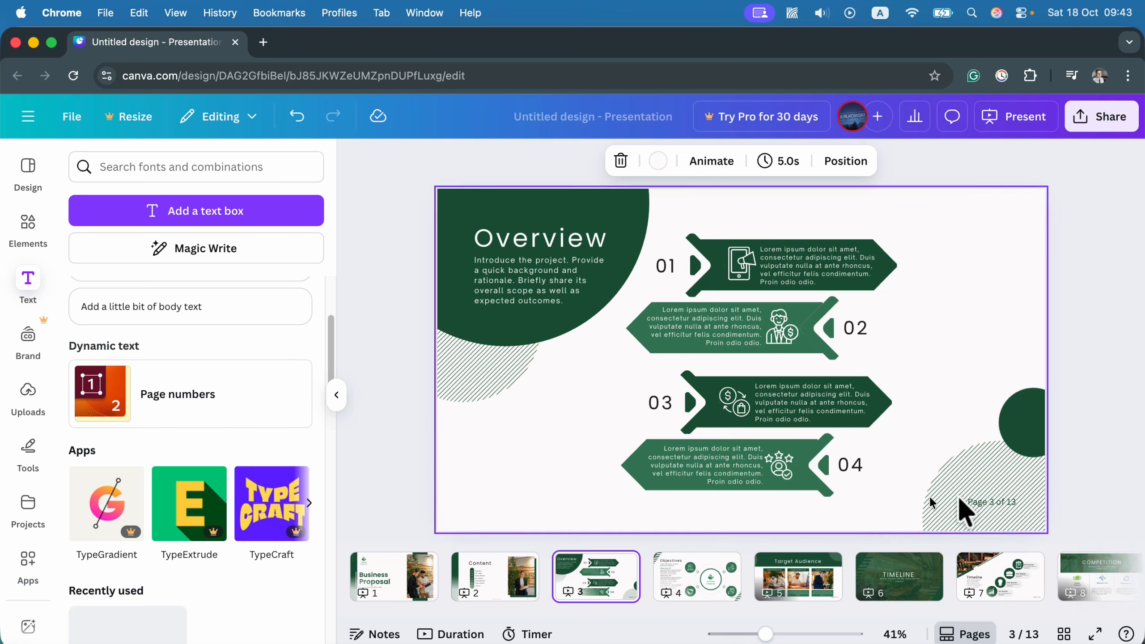
click(1010, 504)
drag(998, 504, 730, 515)
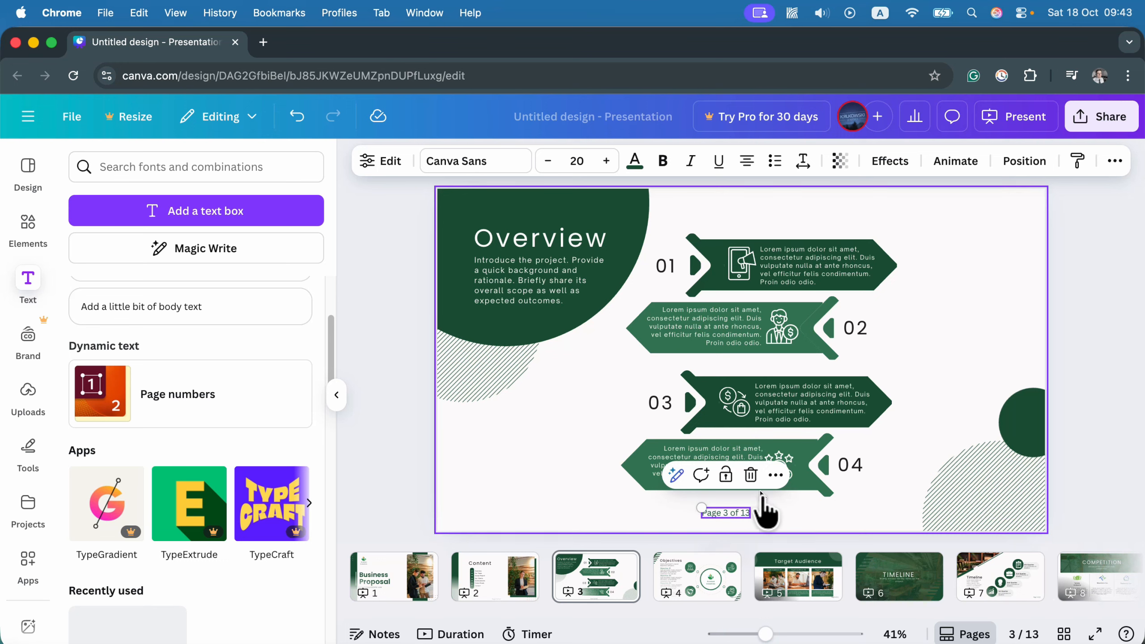
- Copy the style of page 2's number onto page 3's number and nudge that number slightly up and left
click(776, 476)
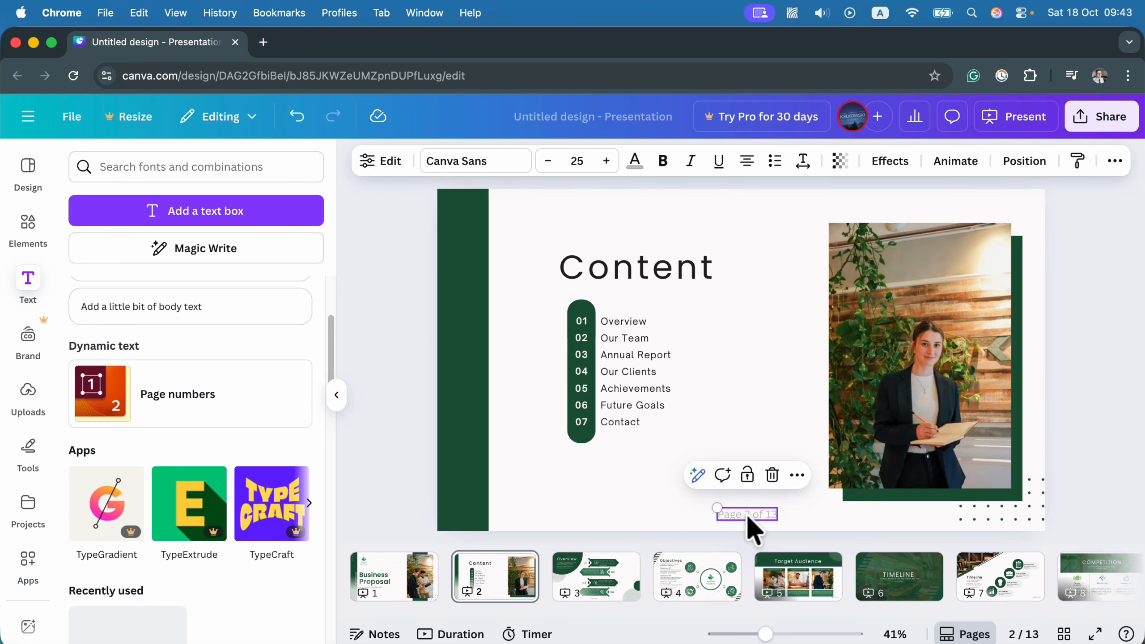
right_click(746, 515)
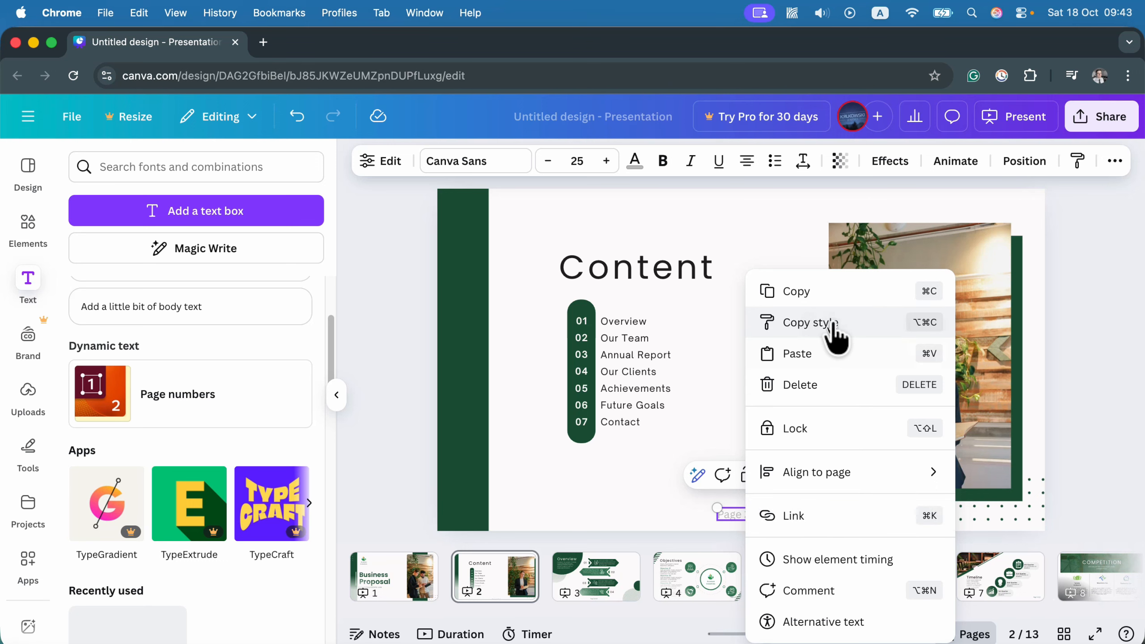
click(807, 322)
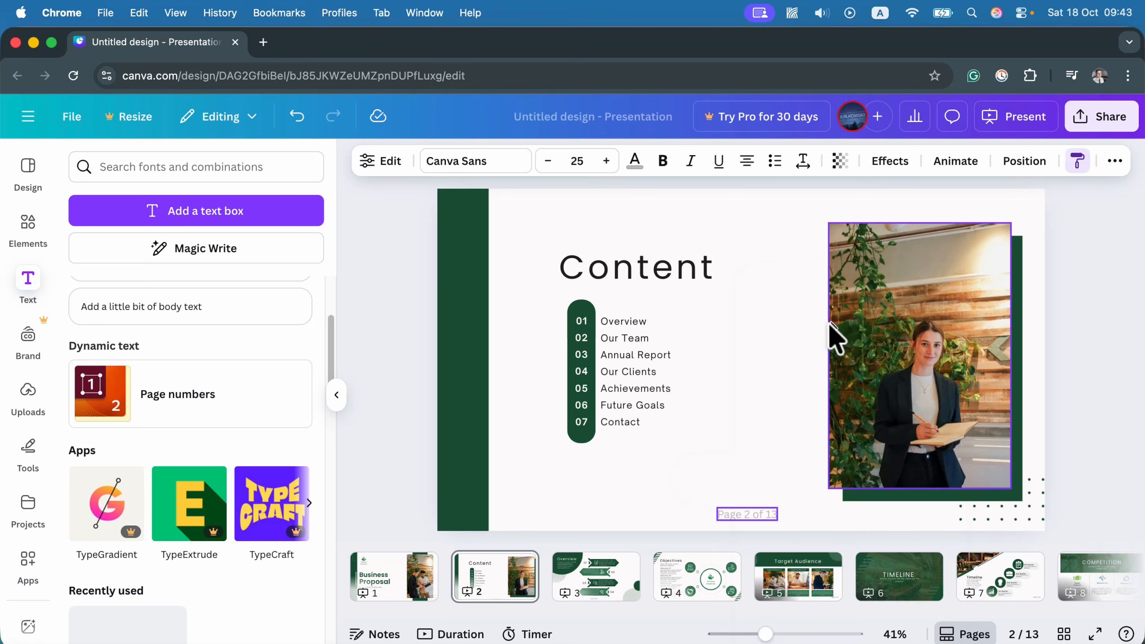
click(593, 596)
click(714, 514)
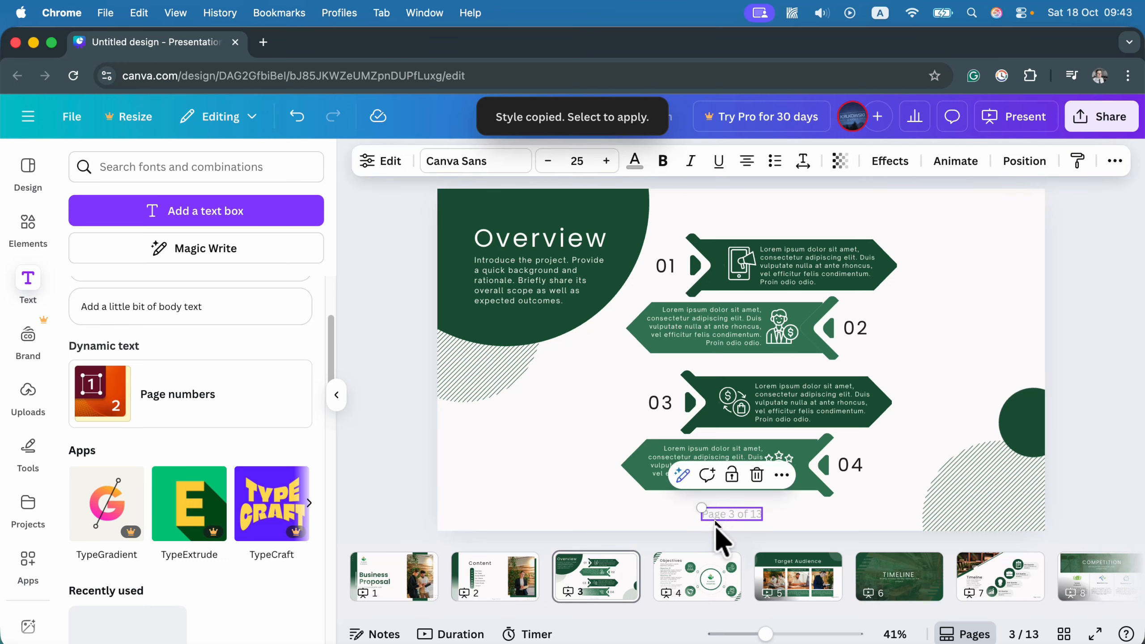
drag(717, 515, 706, 509)
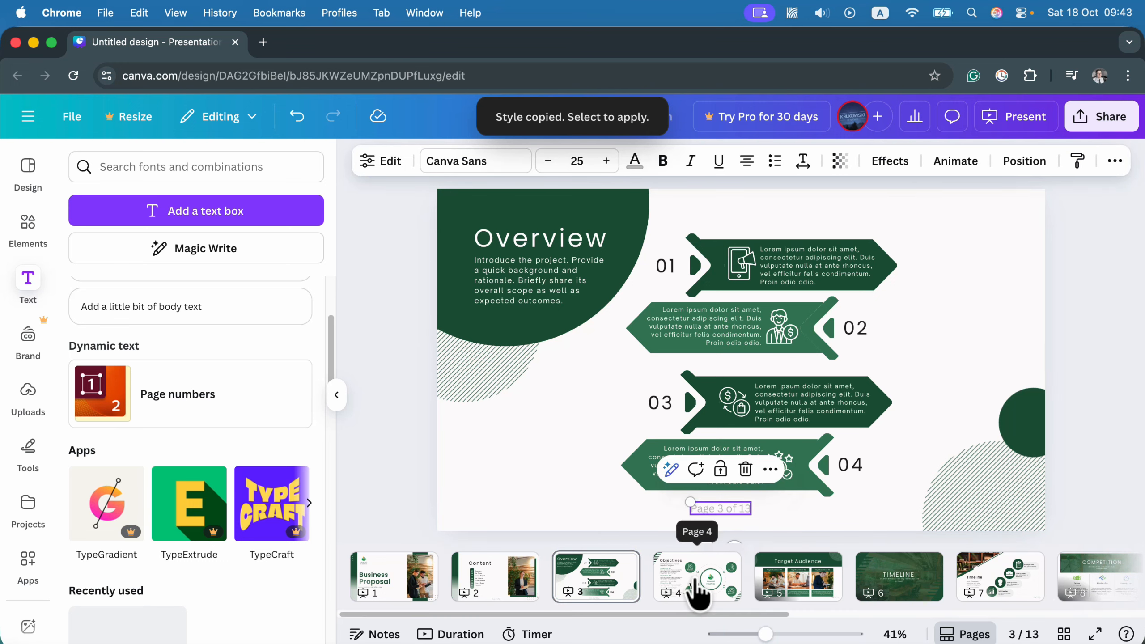
- Copy the style of page 3's number onto the page number on page 4
right_click(720, 515)
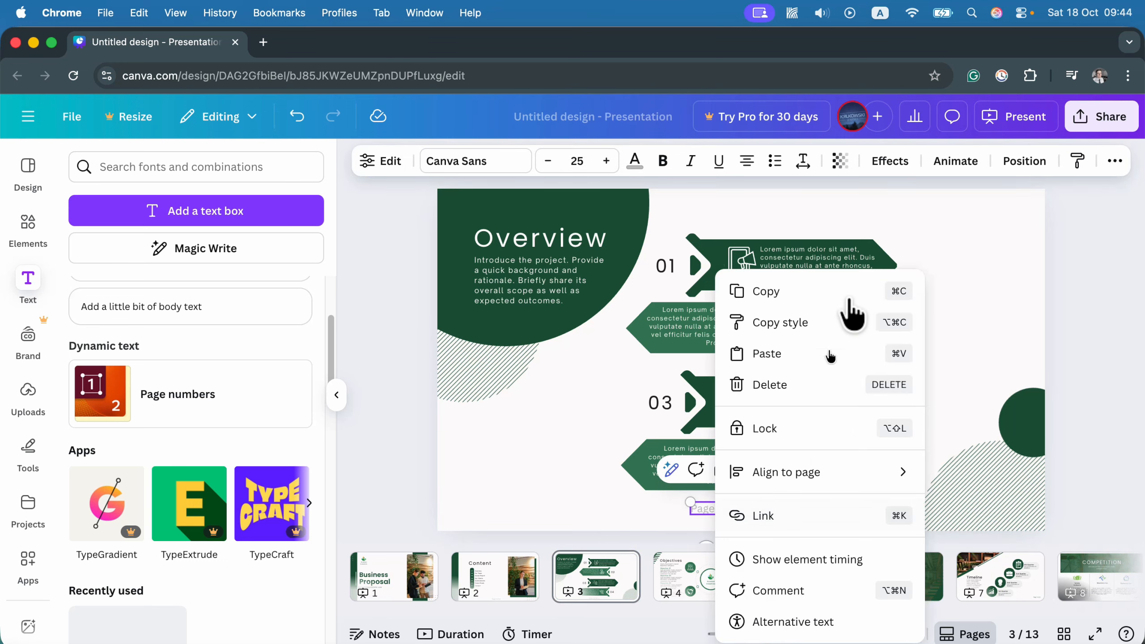
click(835, 328)
click(725, 569)
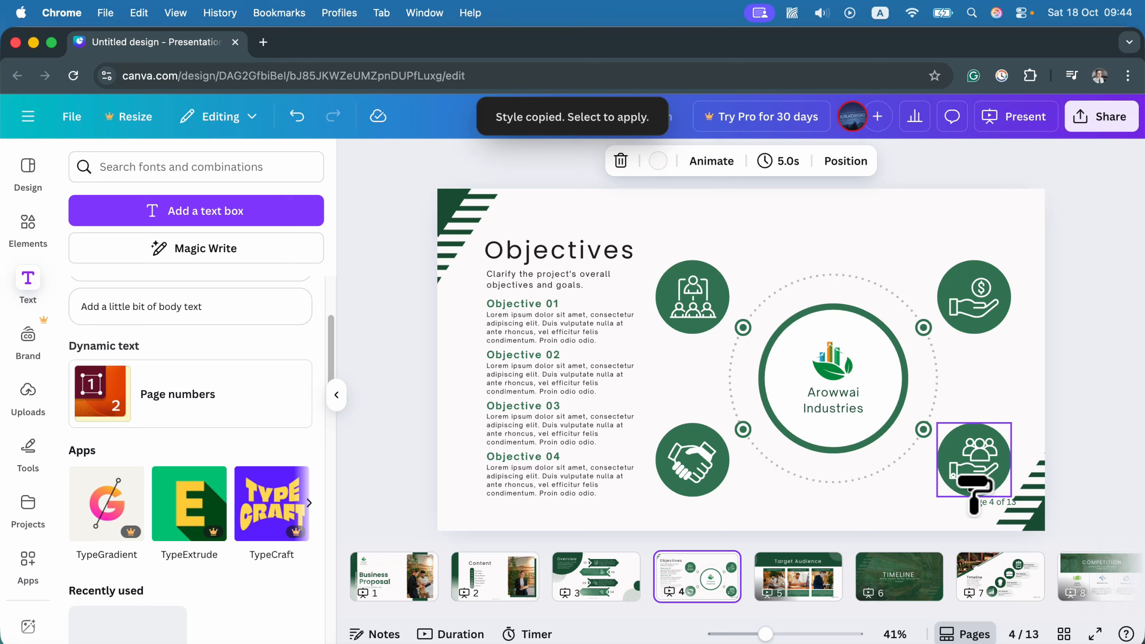
click(985, 501)
- Move page 4's number to the bottom centre of the slide and apply its properties to all pages
mouse_move(992, 502)
mouse_down()
mouse_move(790, 525)
mouse_move(755, 512)
mouse_up()
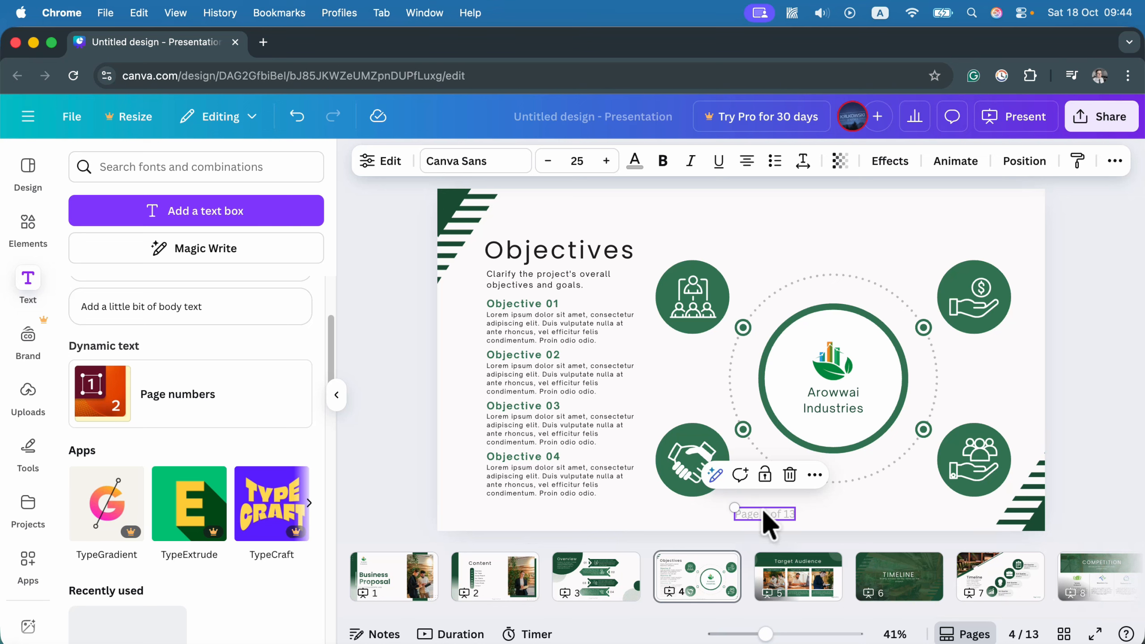
drag(761, 518, 767, 511)
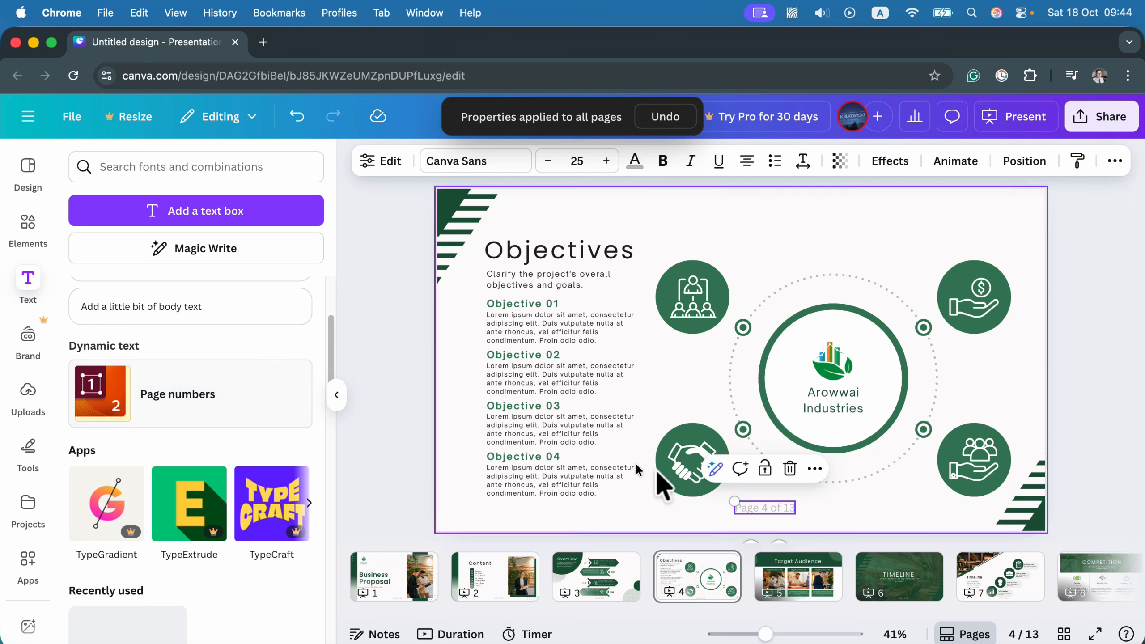
drag(764, 505, 757, 504)
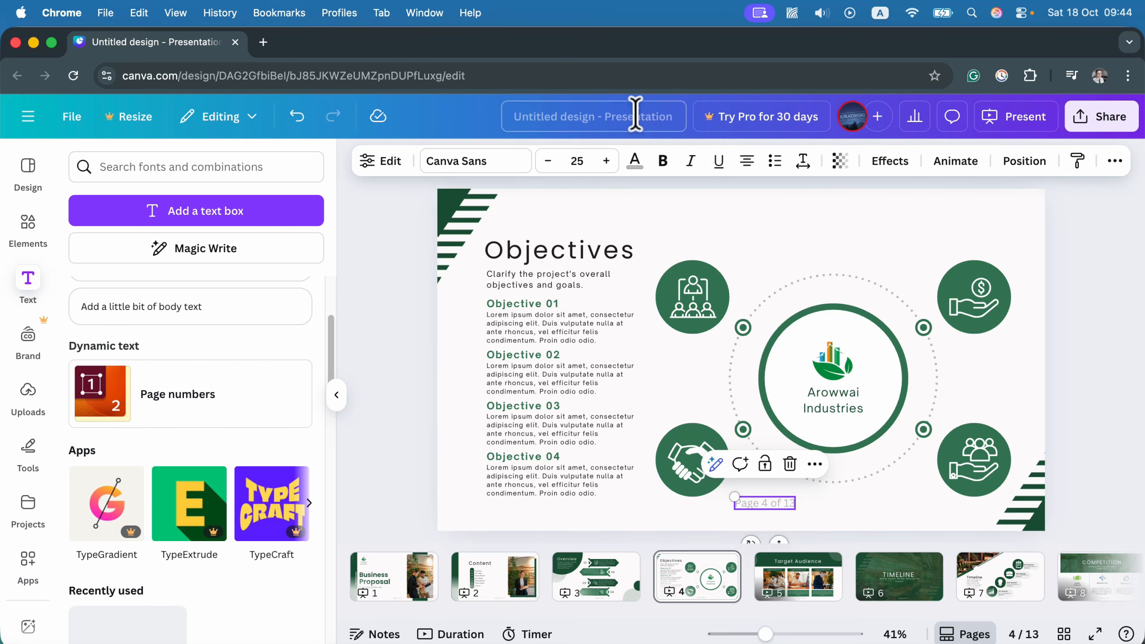
- Make page 4's number blue and bold at font size 35, and move it to the top centre of the slide
click(635, 162)
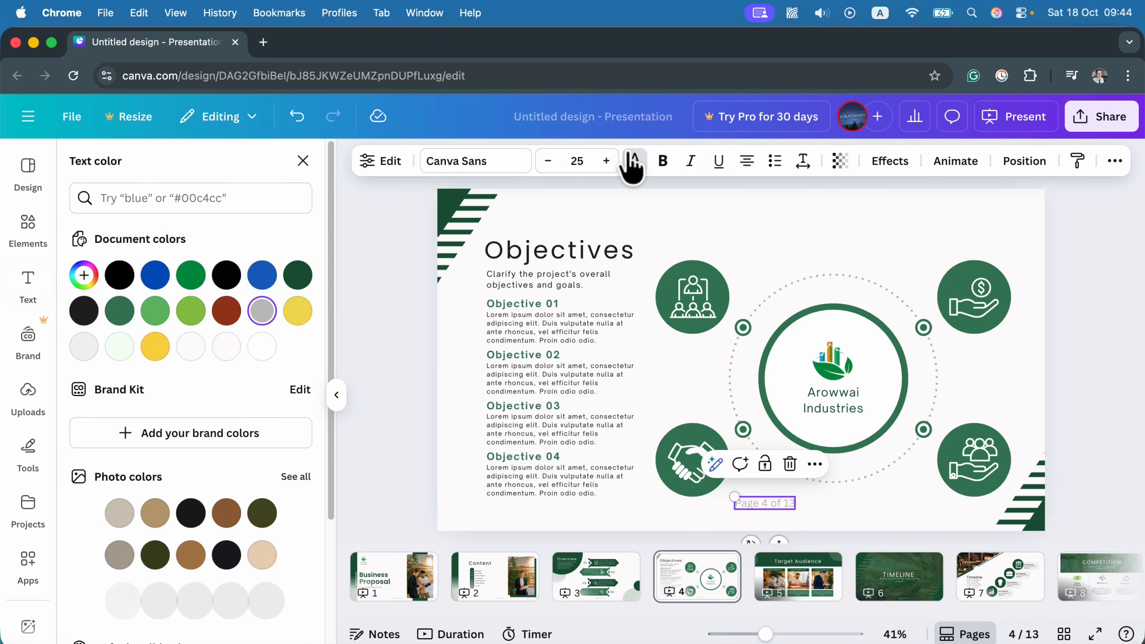
click(263, 275)
click(666, 161)
click(607, 161)
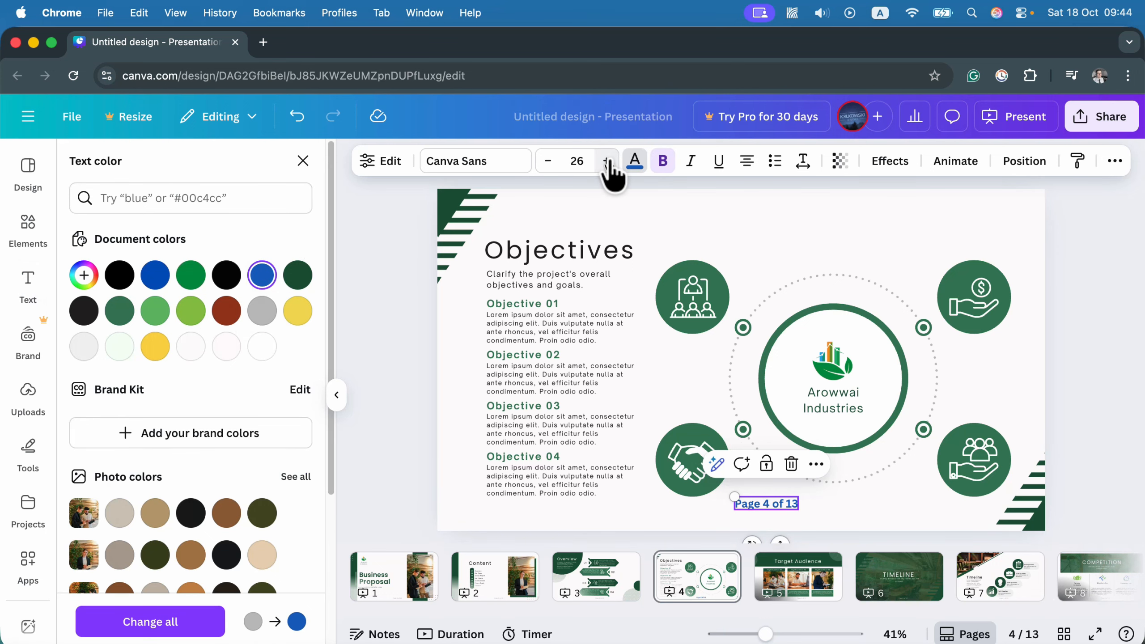
click(607, 161)
click(607, 161)
click(606, 161)
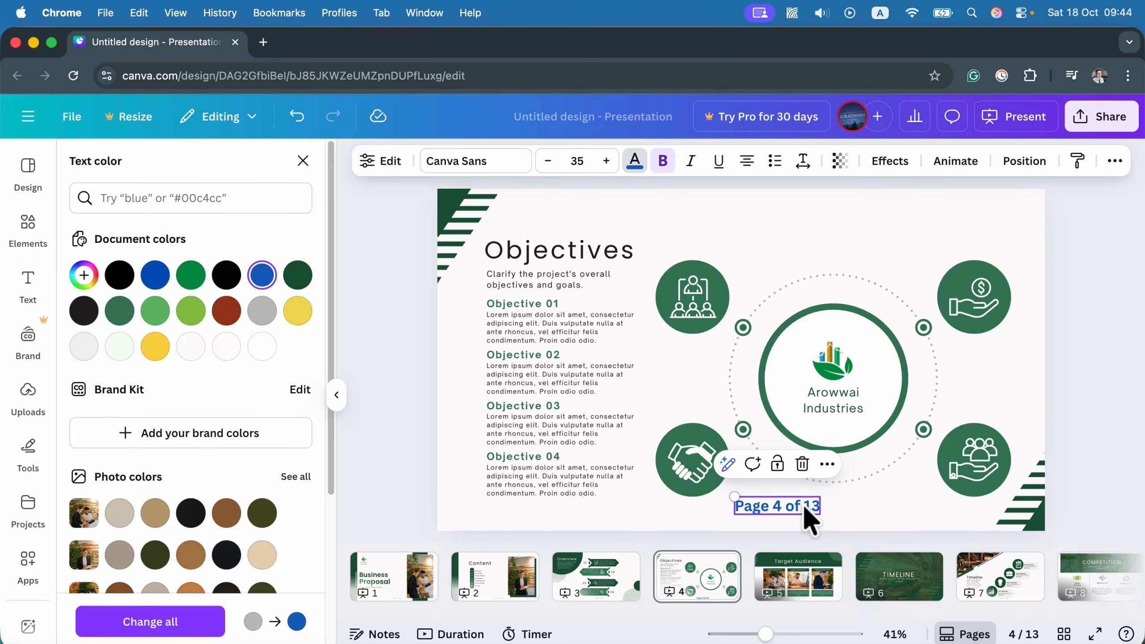
drag(808, 514, 747, 215)
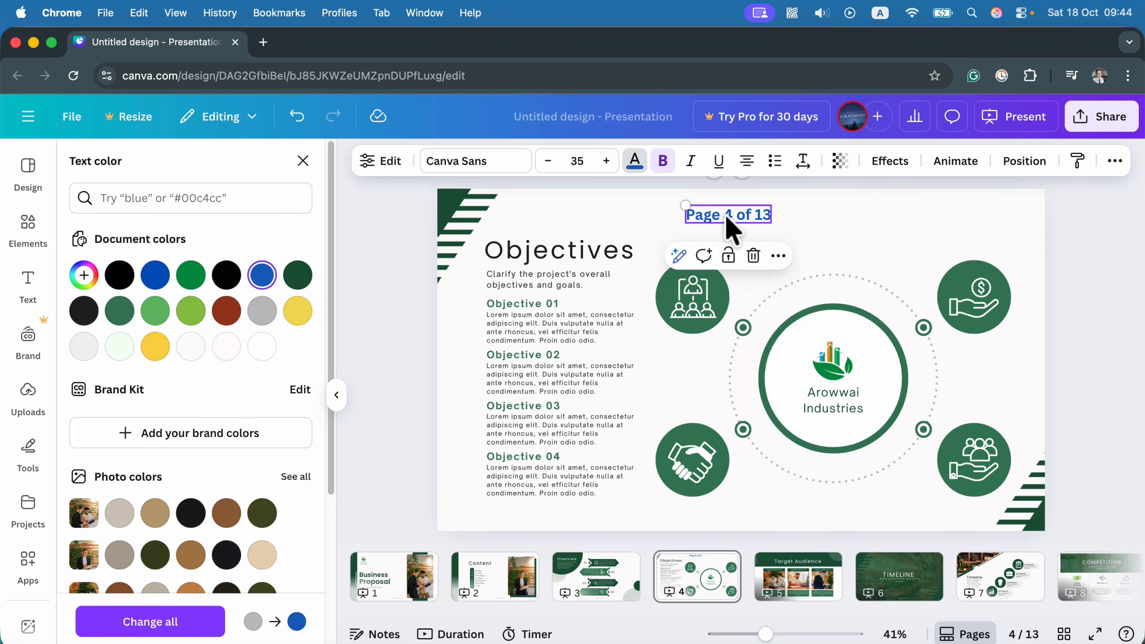
- Apply the appearance and position of page 4's number to the numbers on all pages
click(816, 212)
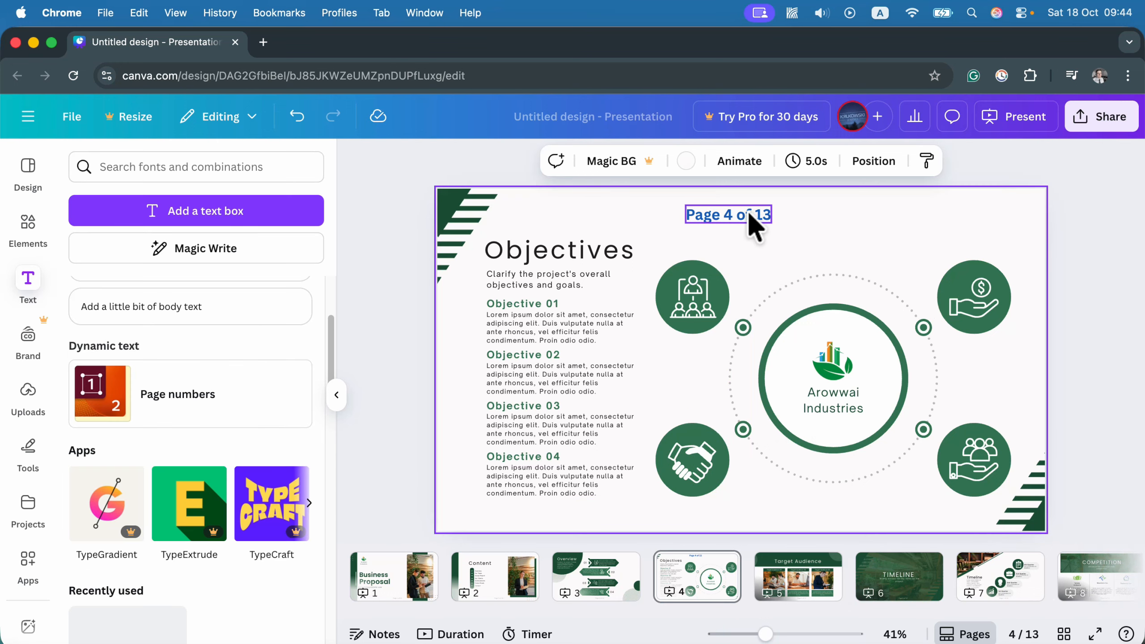
click(700, 215)
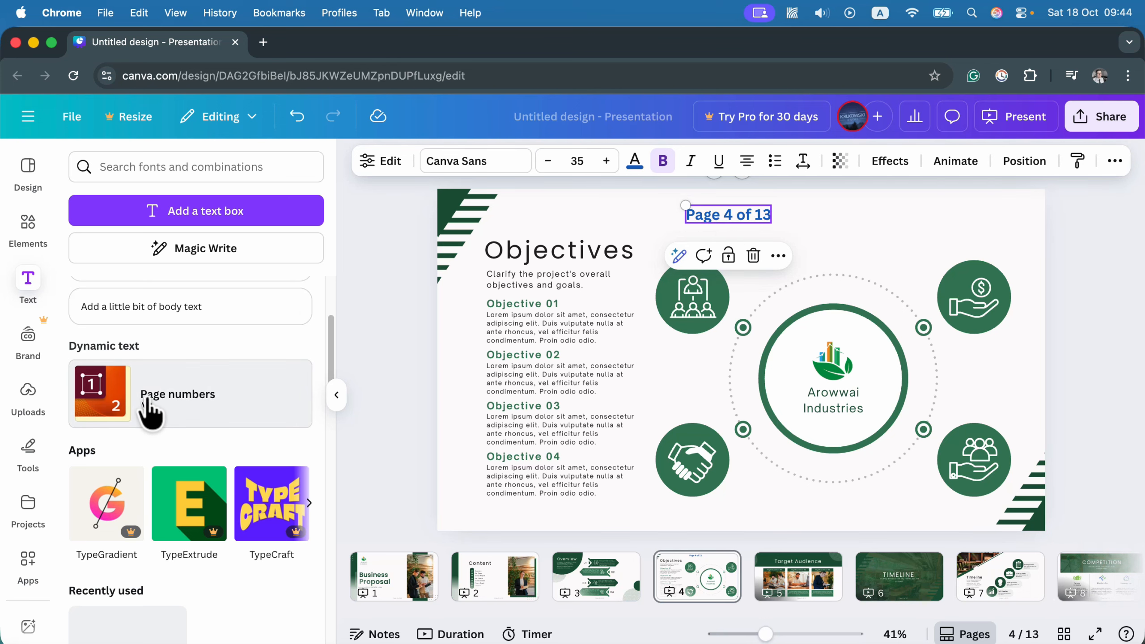
click(244, 399)
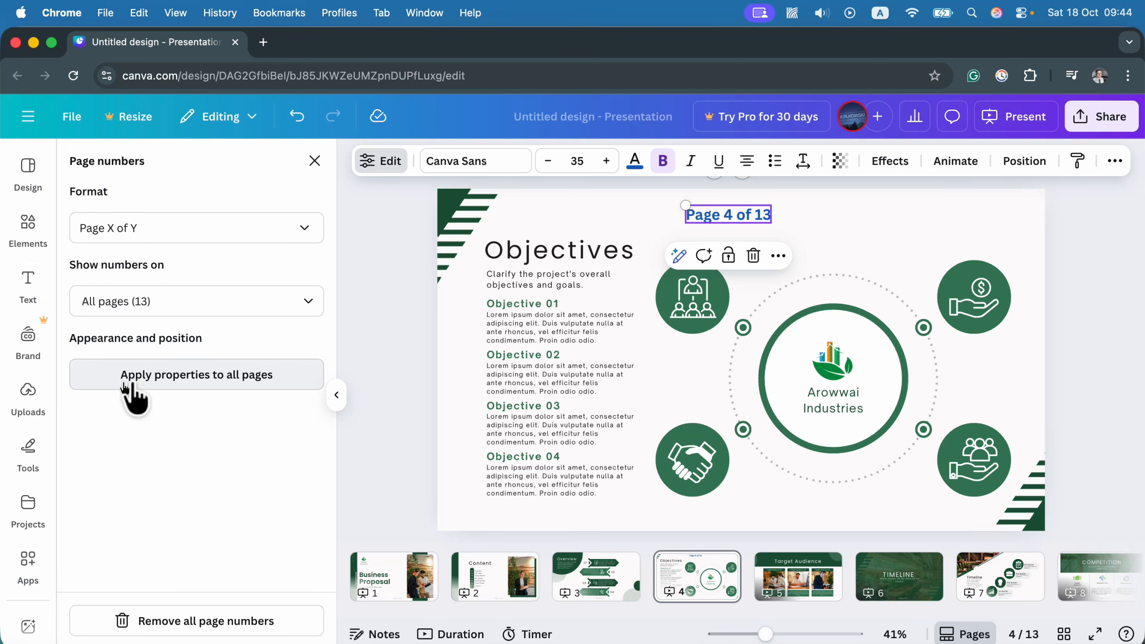
click(233, 378)
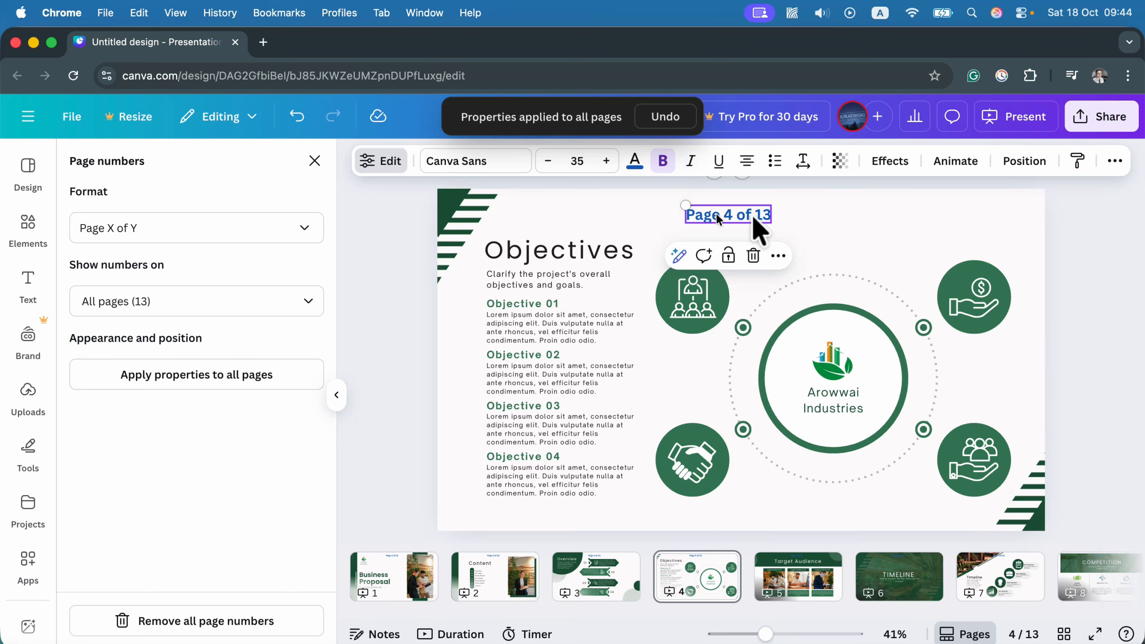
- Check the style and position of the page numbers on slides 5, 6, 7, 3, 2 and 1
click(828, 593)
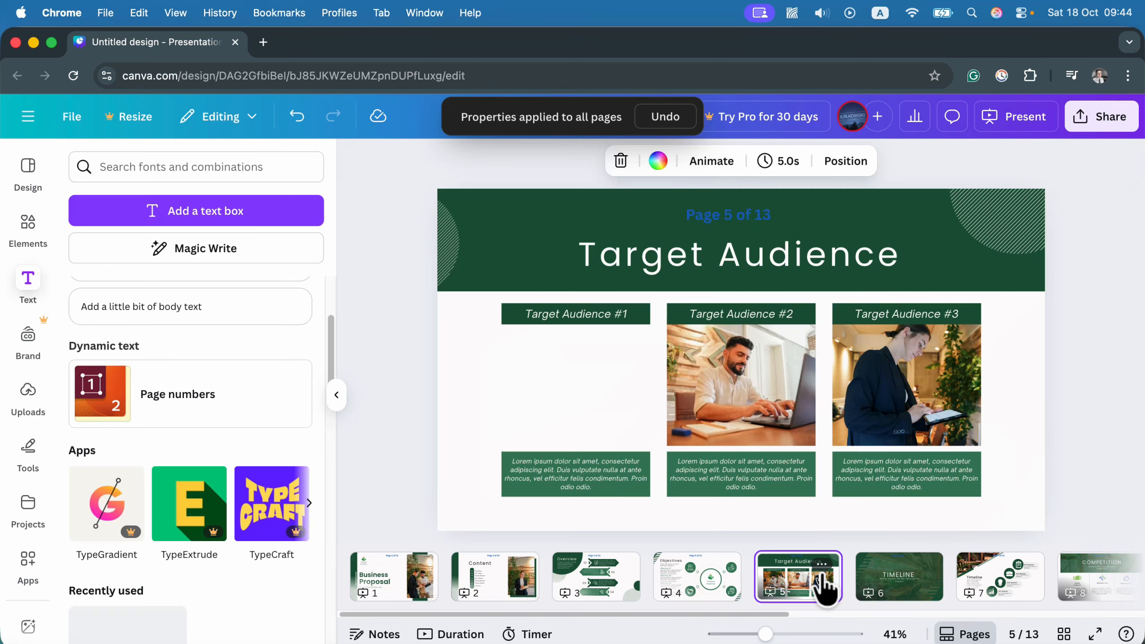
click(896, 578)
click(984, 569)
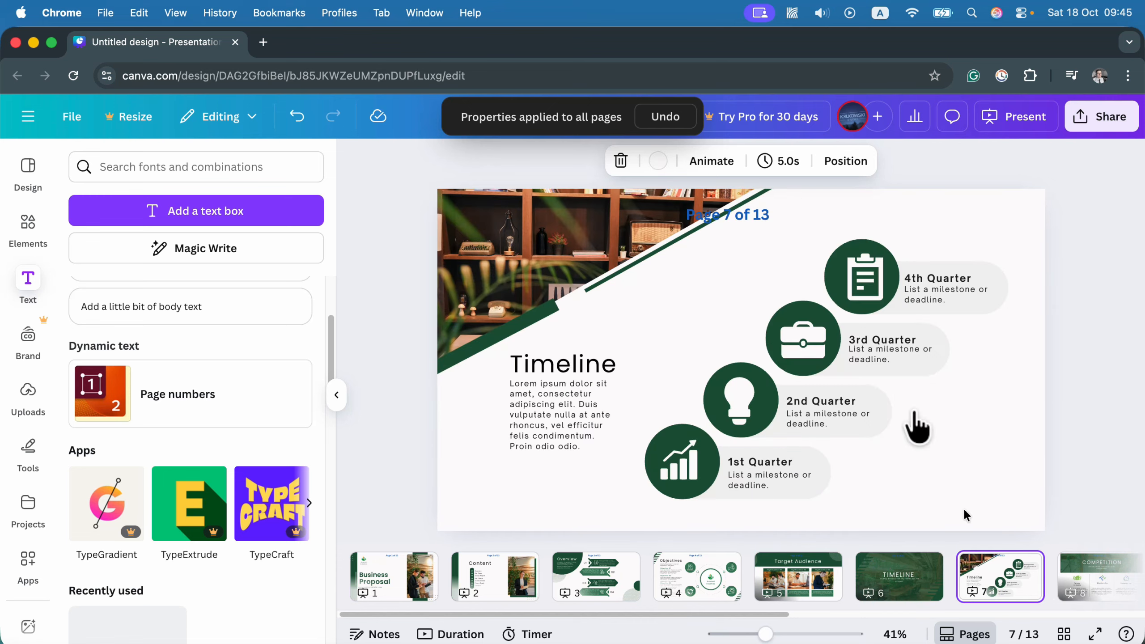
click(585, 572)
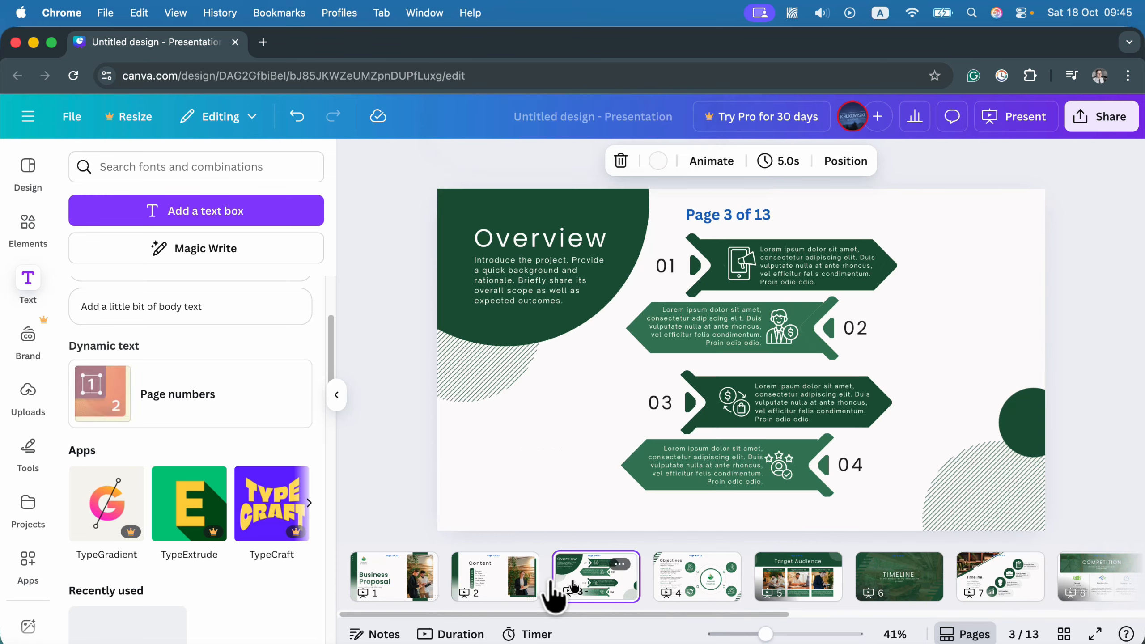
click(514, 588)
click(399, 591)
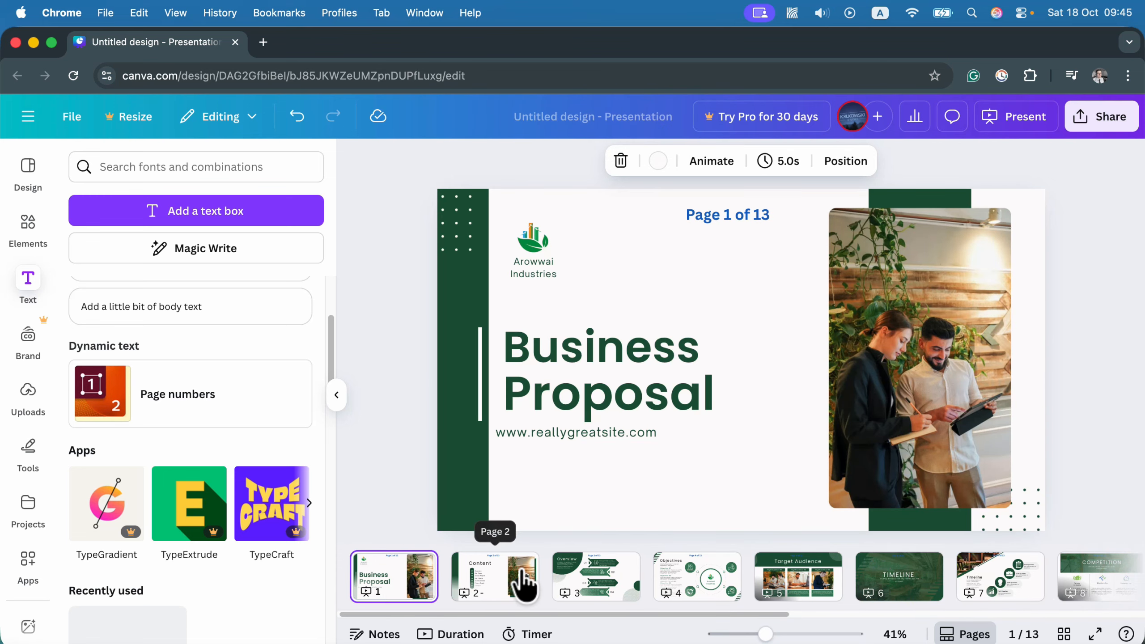
click(525, 584)
click(575, 586)
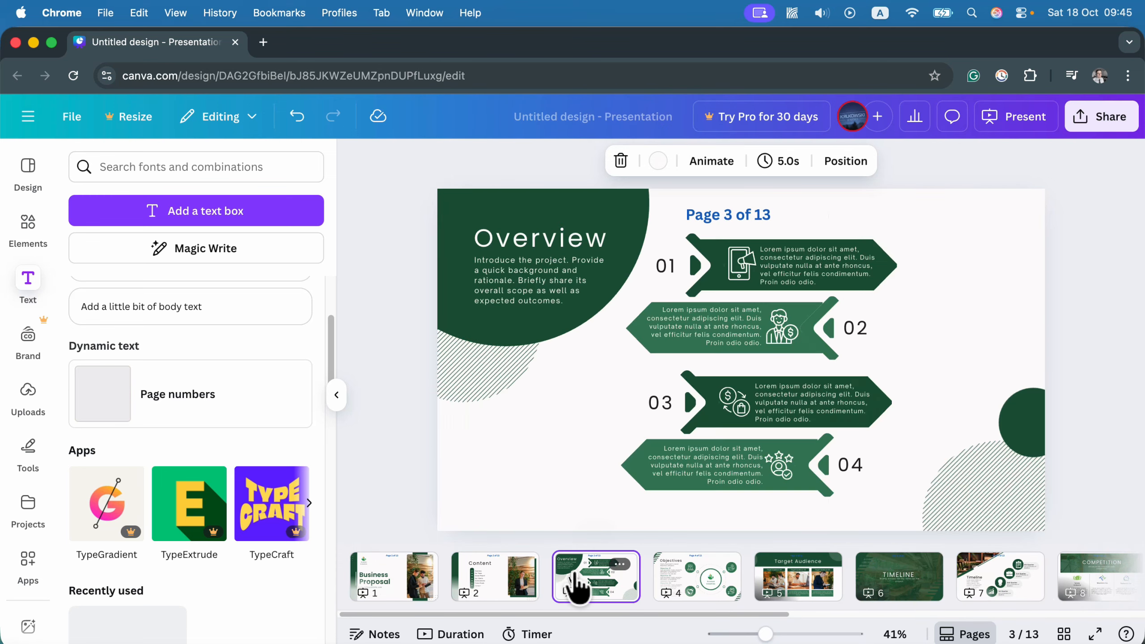
click(731, 215)
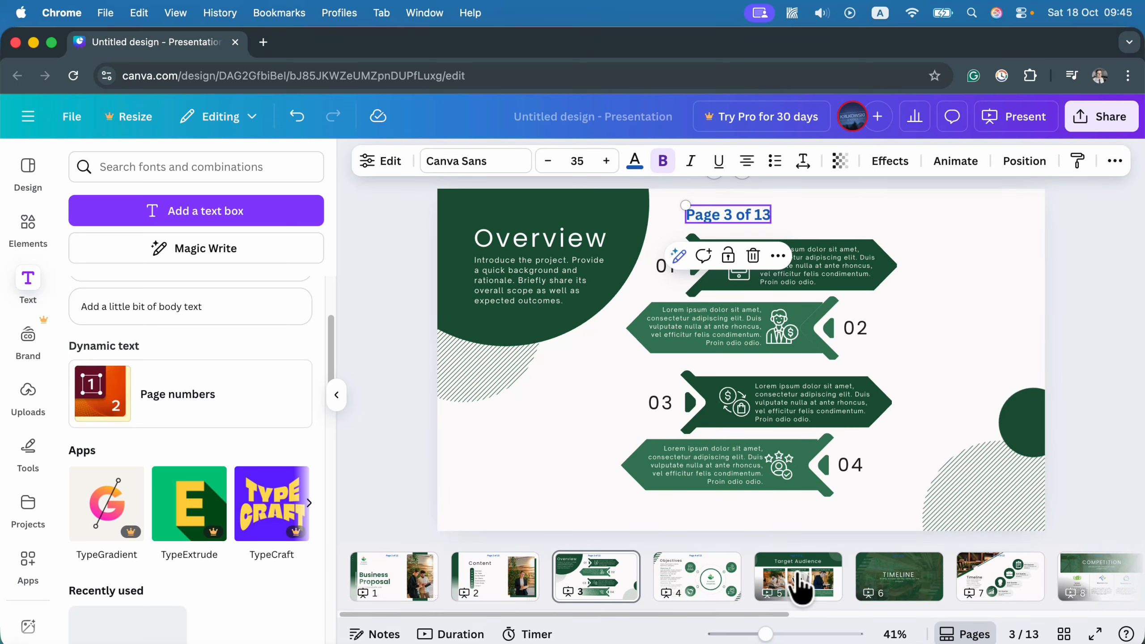
- Move page 5's number to the bottom centre of the slide
click(794, 585)
click(709, 217)
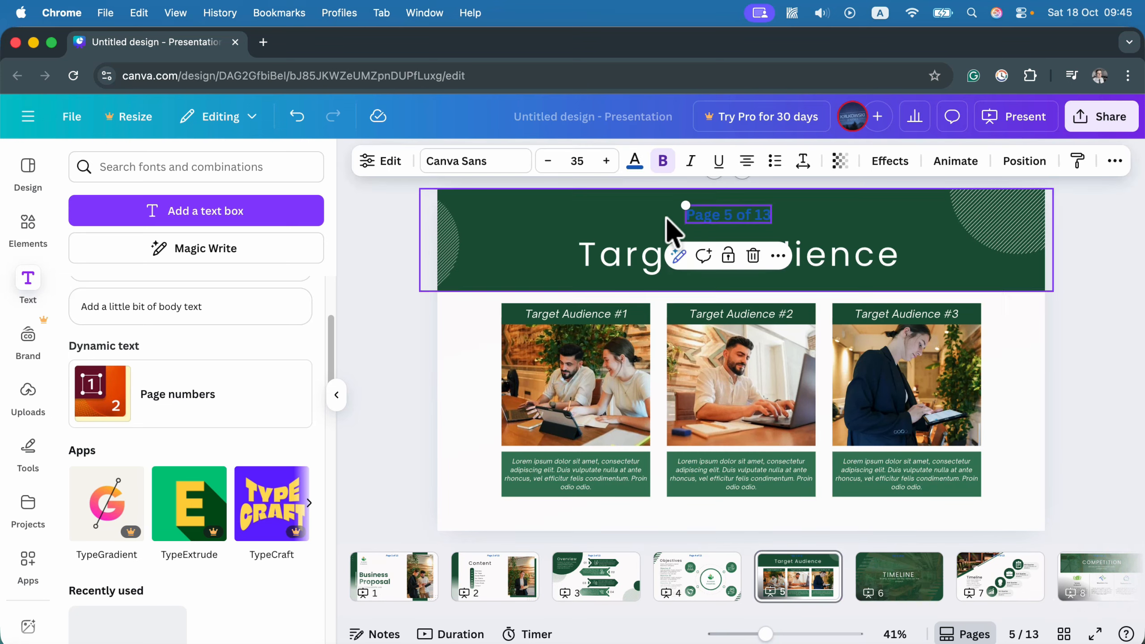
drag(726, 217, 739, 516)
- Move page 3's number to the upper-right corner of the slide
click(884, 582)
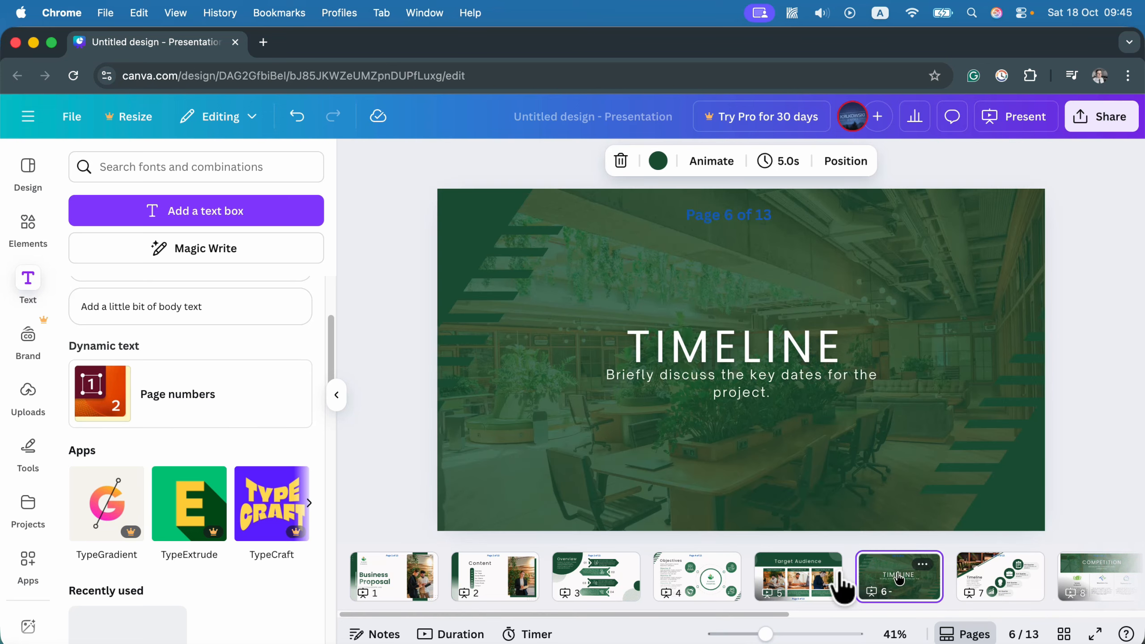
click(721, 564)
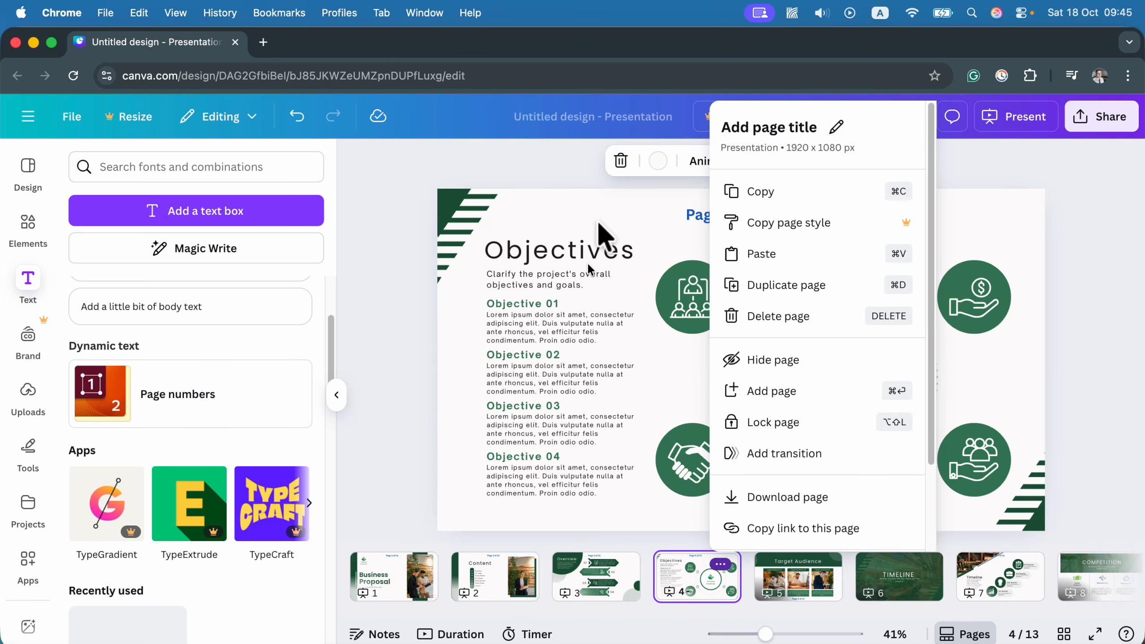
click(624, 230)
click(609, 584)
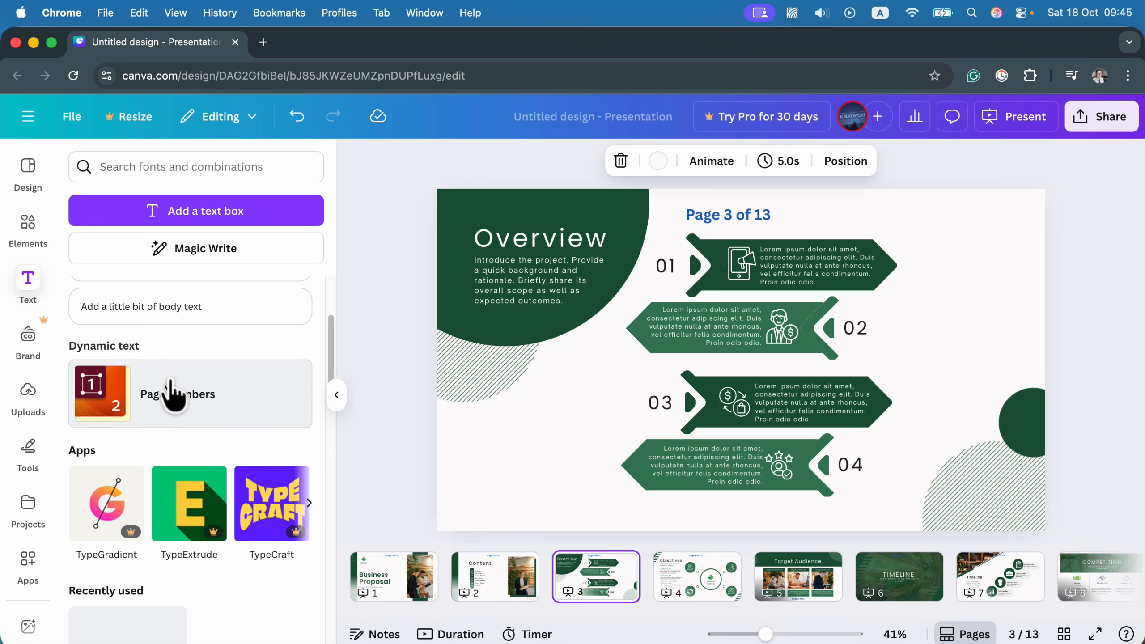
drag(789, 220, 771, 223)
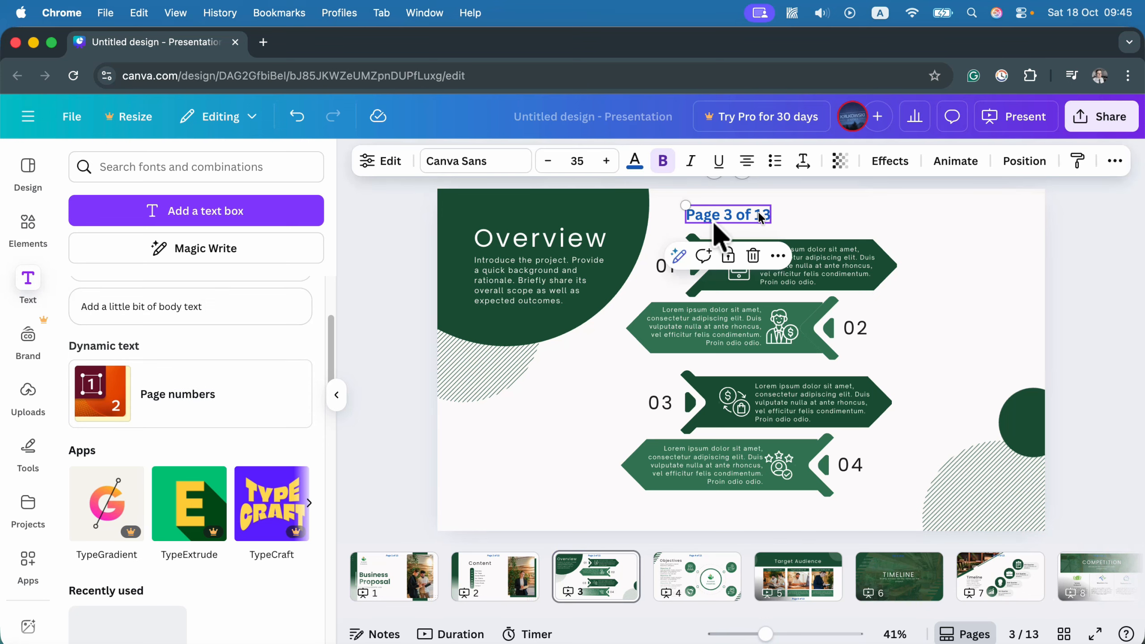
click(169, 399)
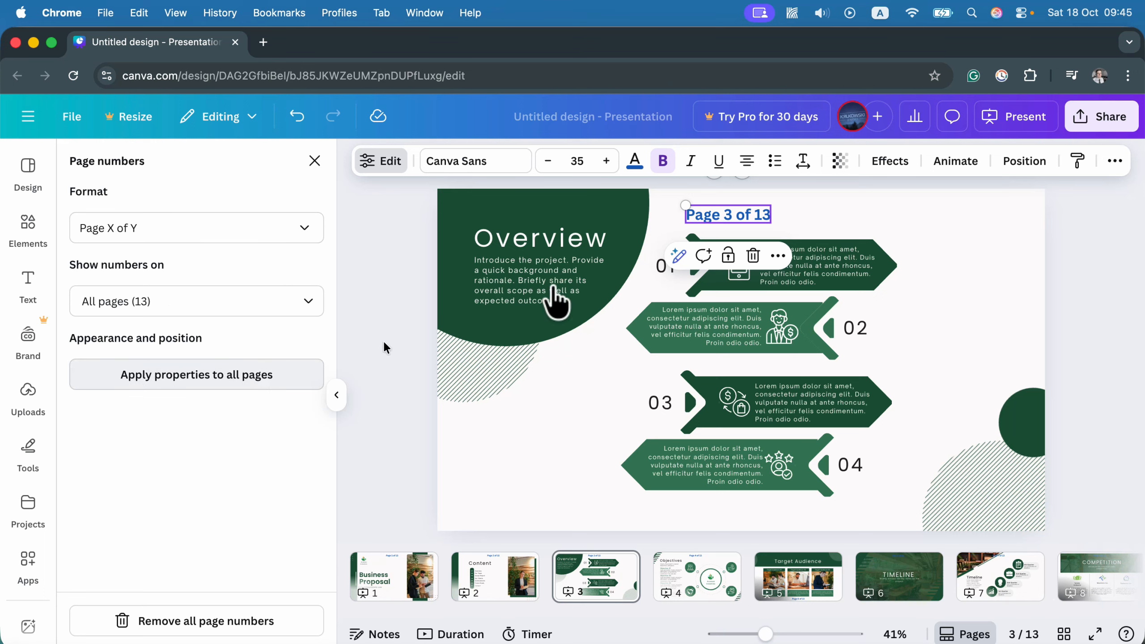
drag(734, 215, 997, 210)
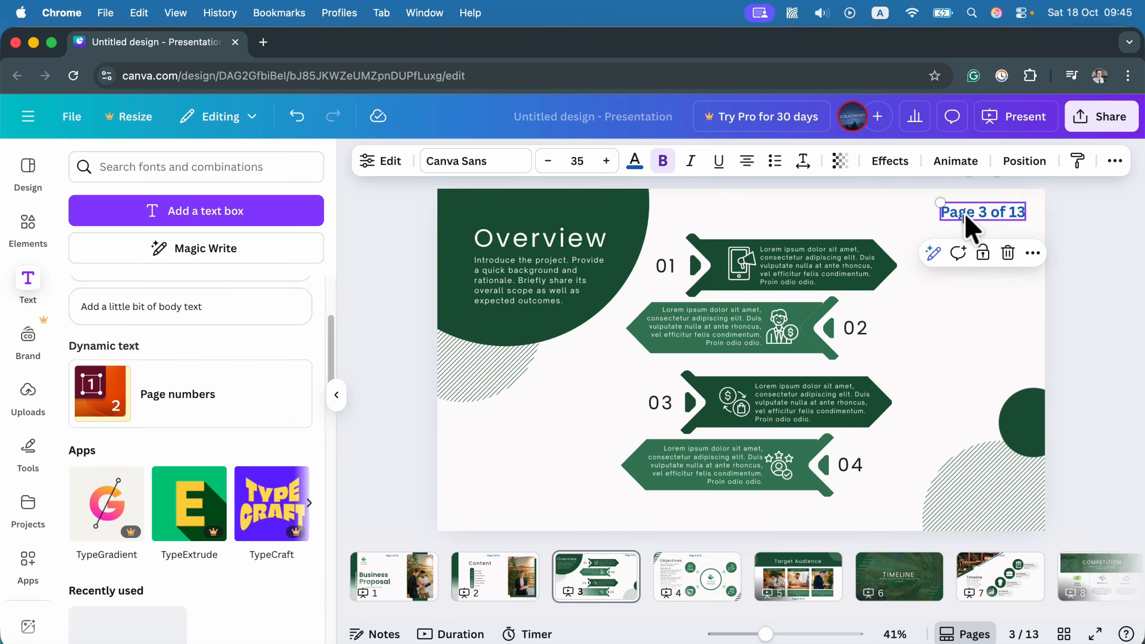